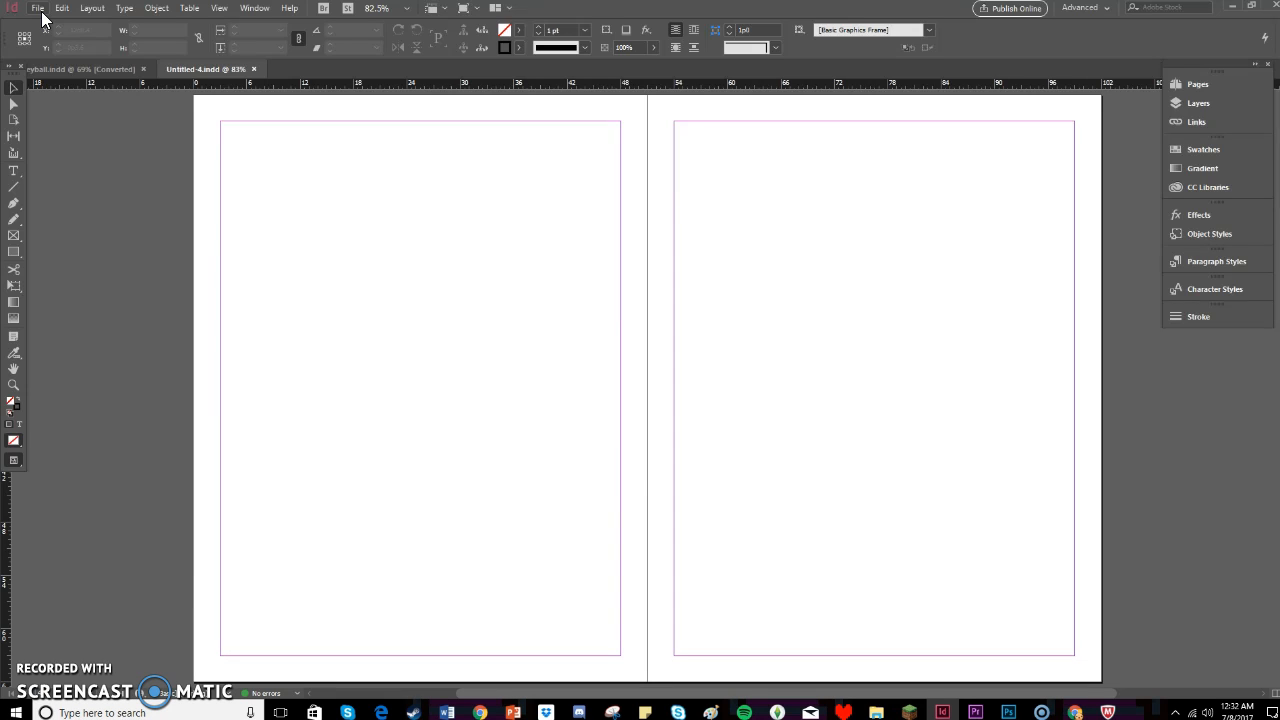
{"action": "left_click", "coordinate": [155, 155]}
{"action": "left_click", "coordinate": [180, 160]}
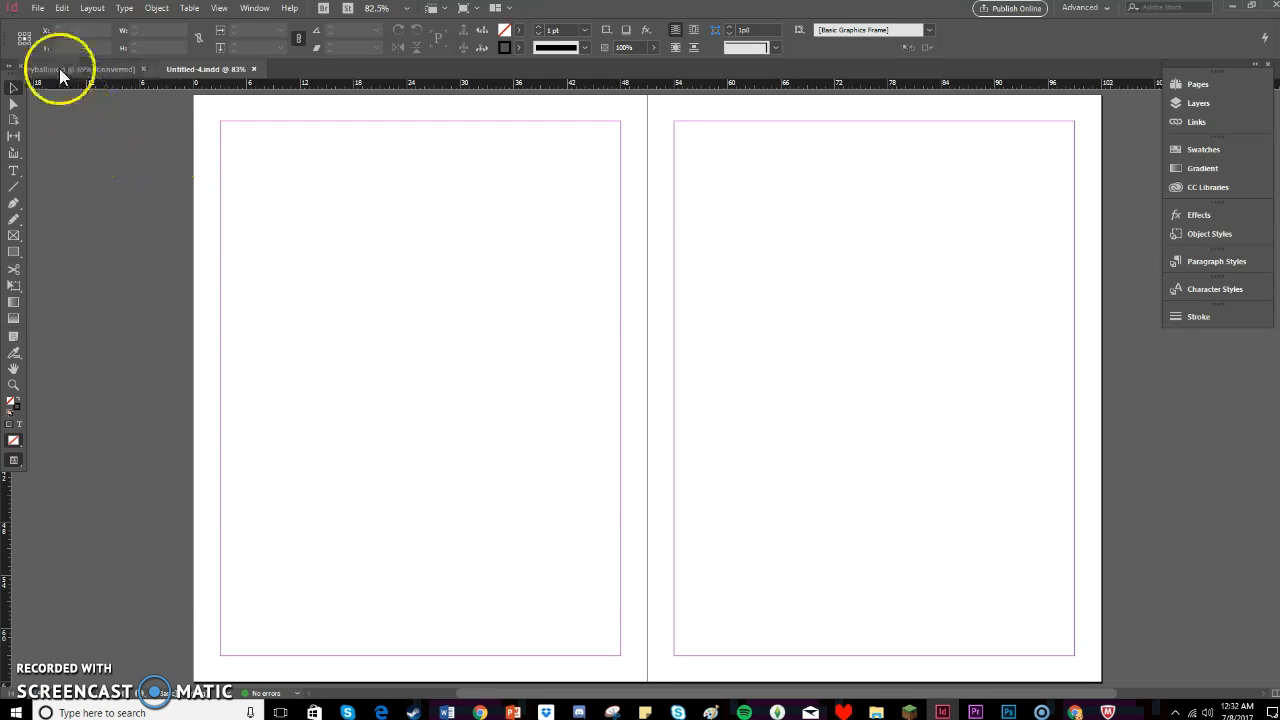
{"action": "left_click", "coordinate": [37, 9]}
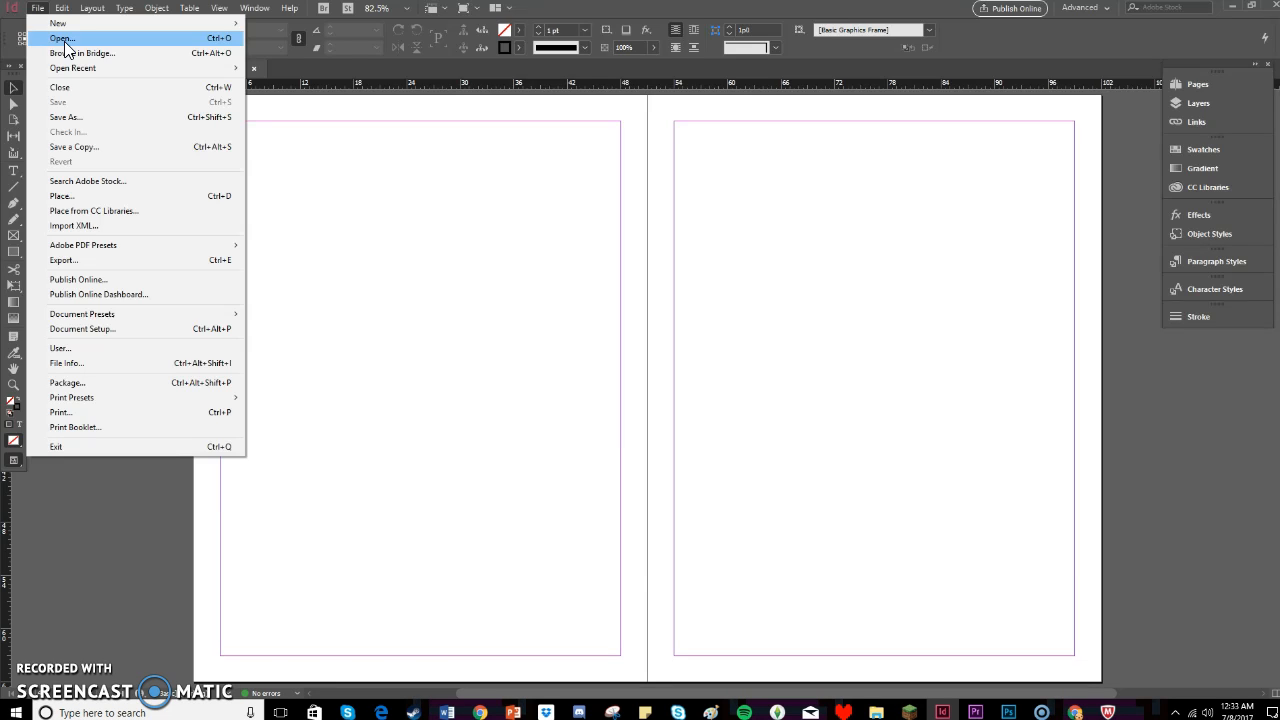
{"action": "left_click", "coordinate": [536, 220]}
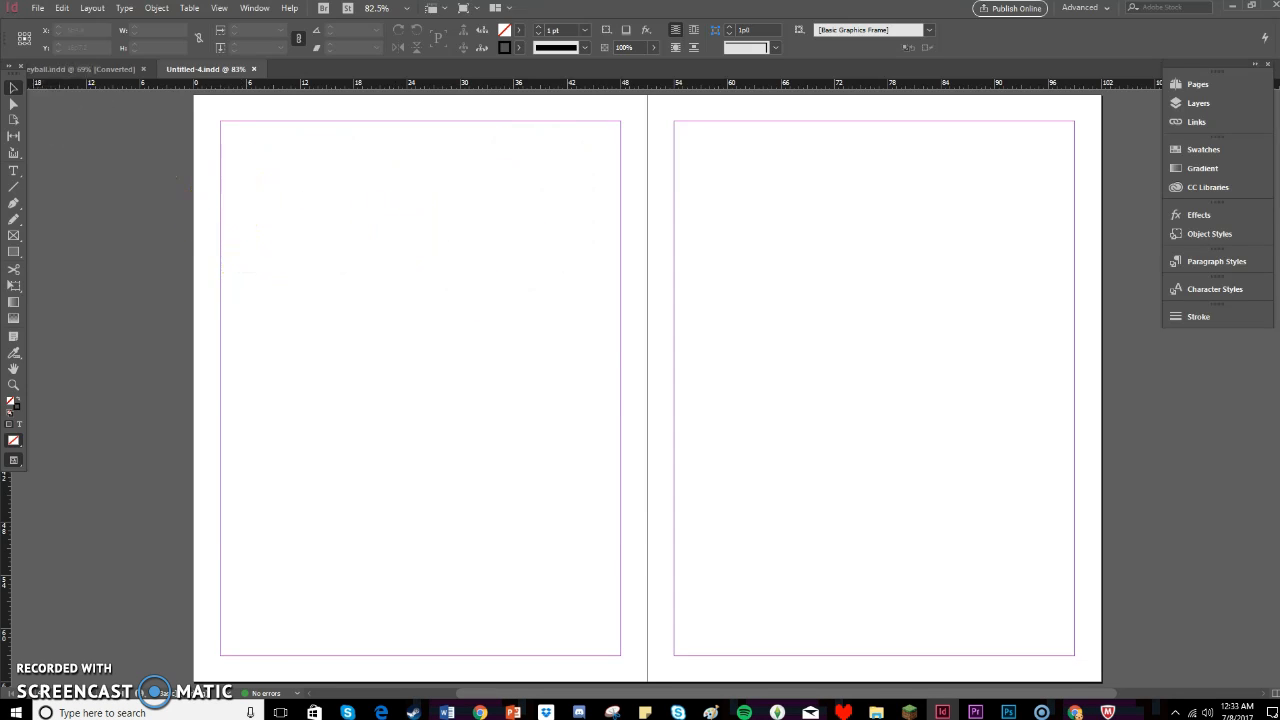
Start the Place command to import a file into the open document.
{"action": "left_click", "coordinate": [44, 9]}
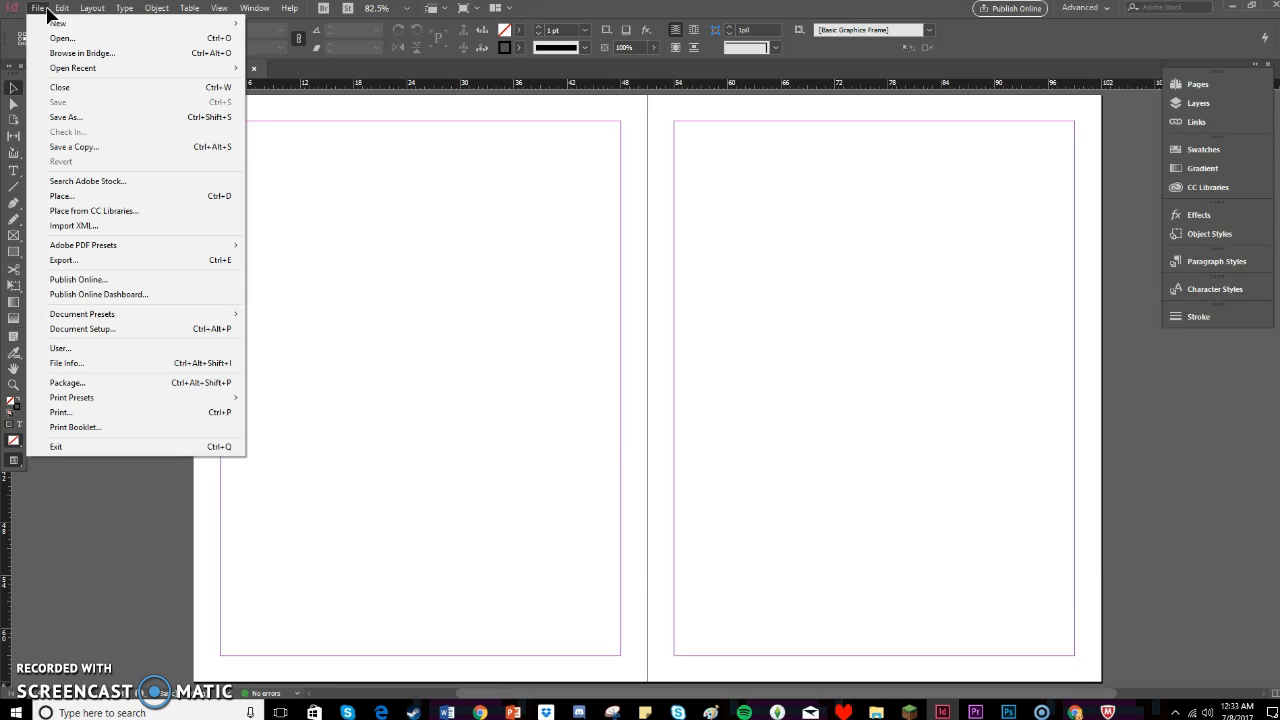
{"action": "left_click", "coordinate": [66, 38]}
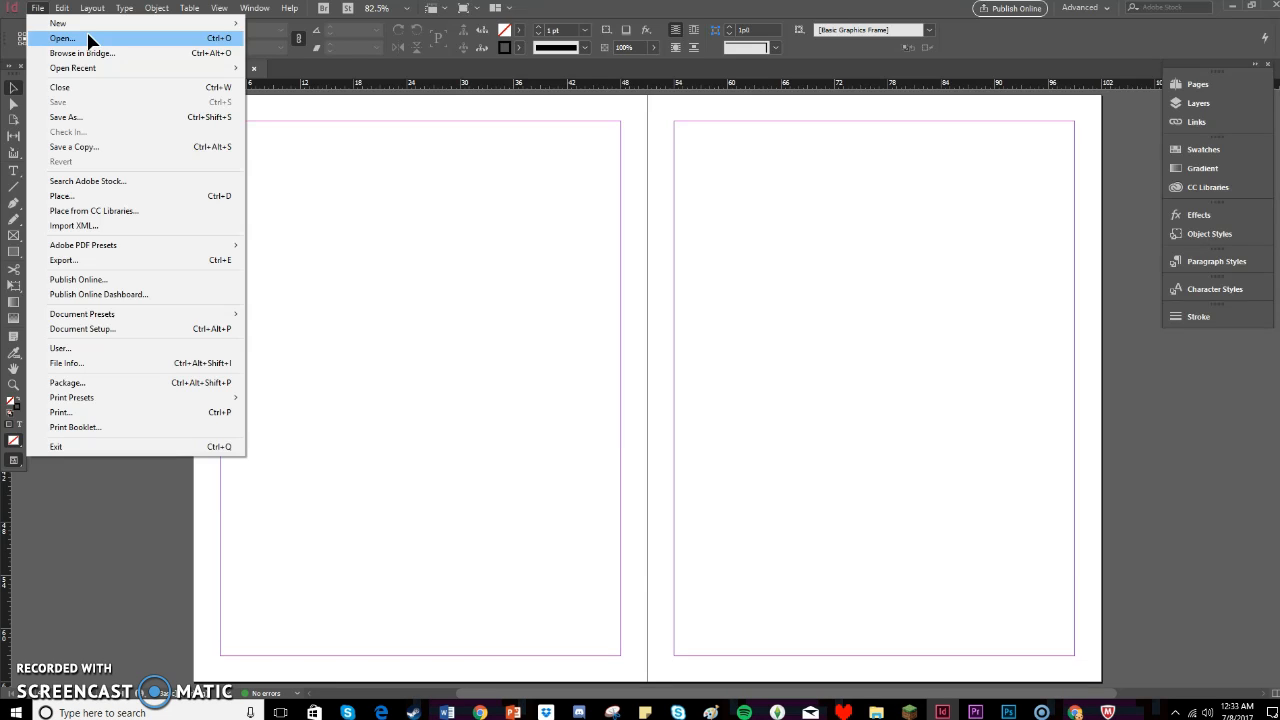
{"action": "left_click", "coordinate": [88, 39]}
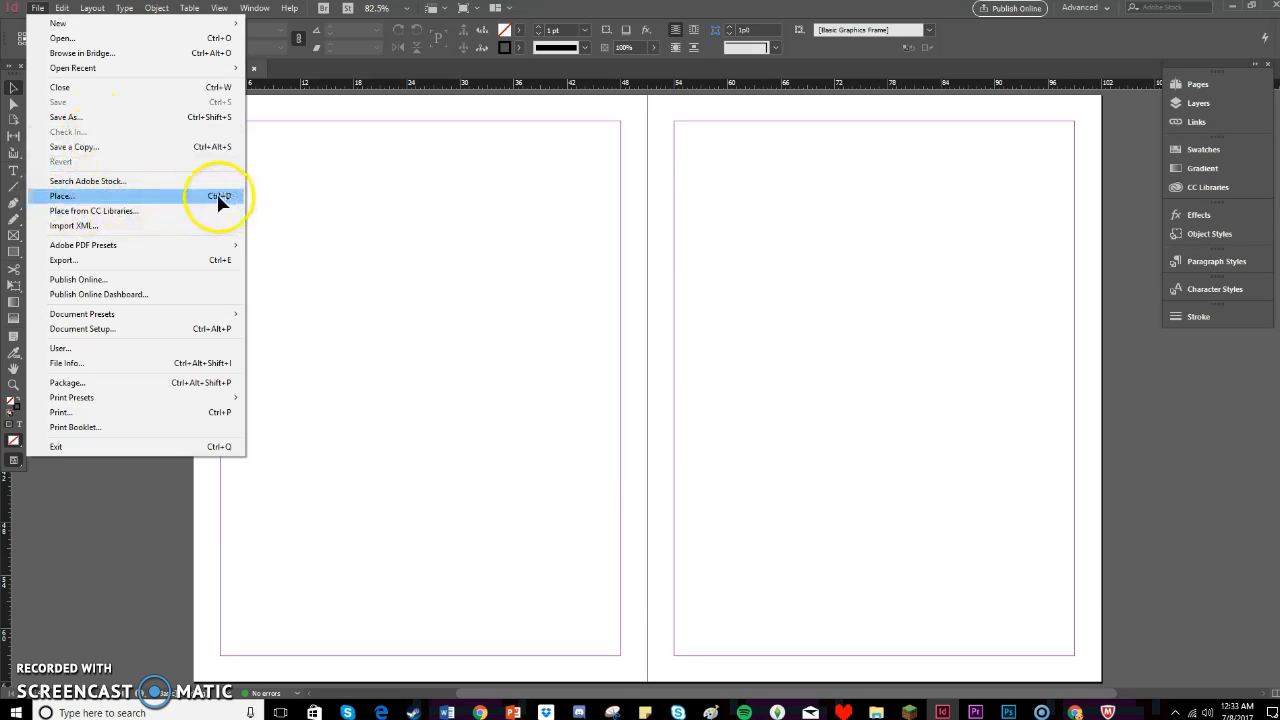
{"action": "left_click", "coordinate": [86, 200]}
{"action": "left_click", "coordinate": [86, 198]}
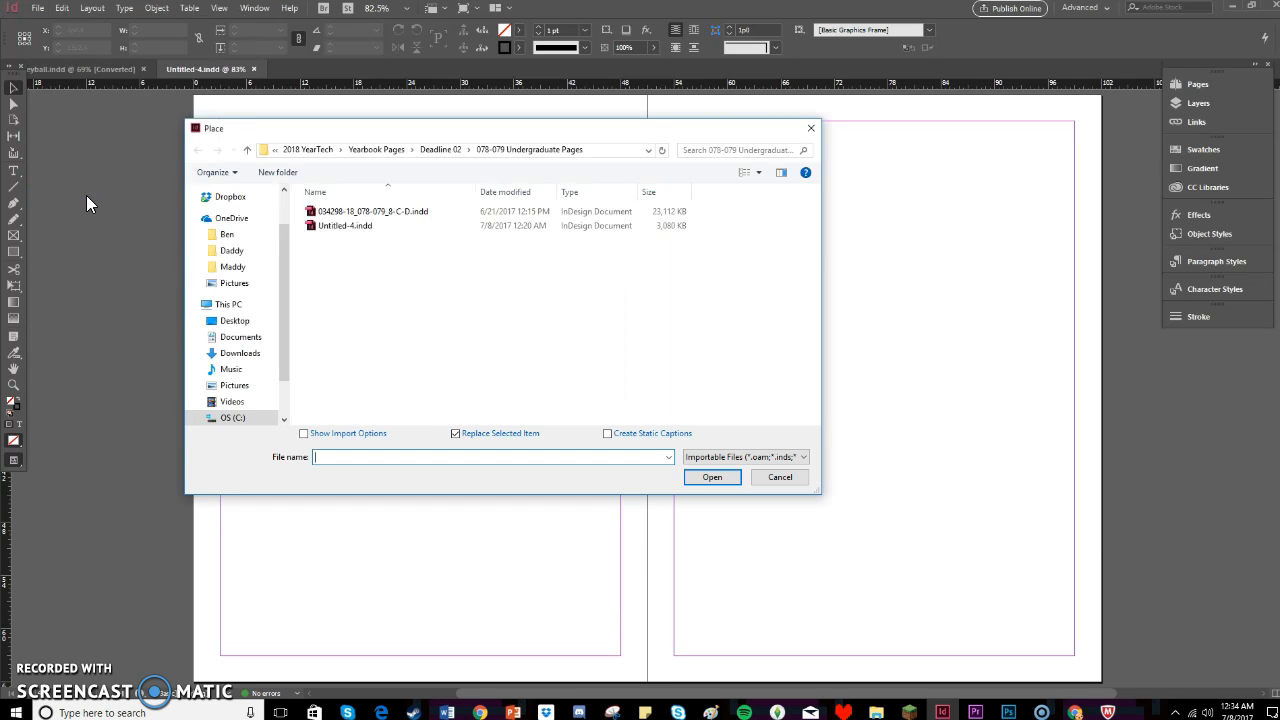
Browse to the iNDESIGN TEXTURES folder inside Pictures > Saved Pictures.
{"action": "left_click", "coordinate": [260, 357]}
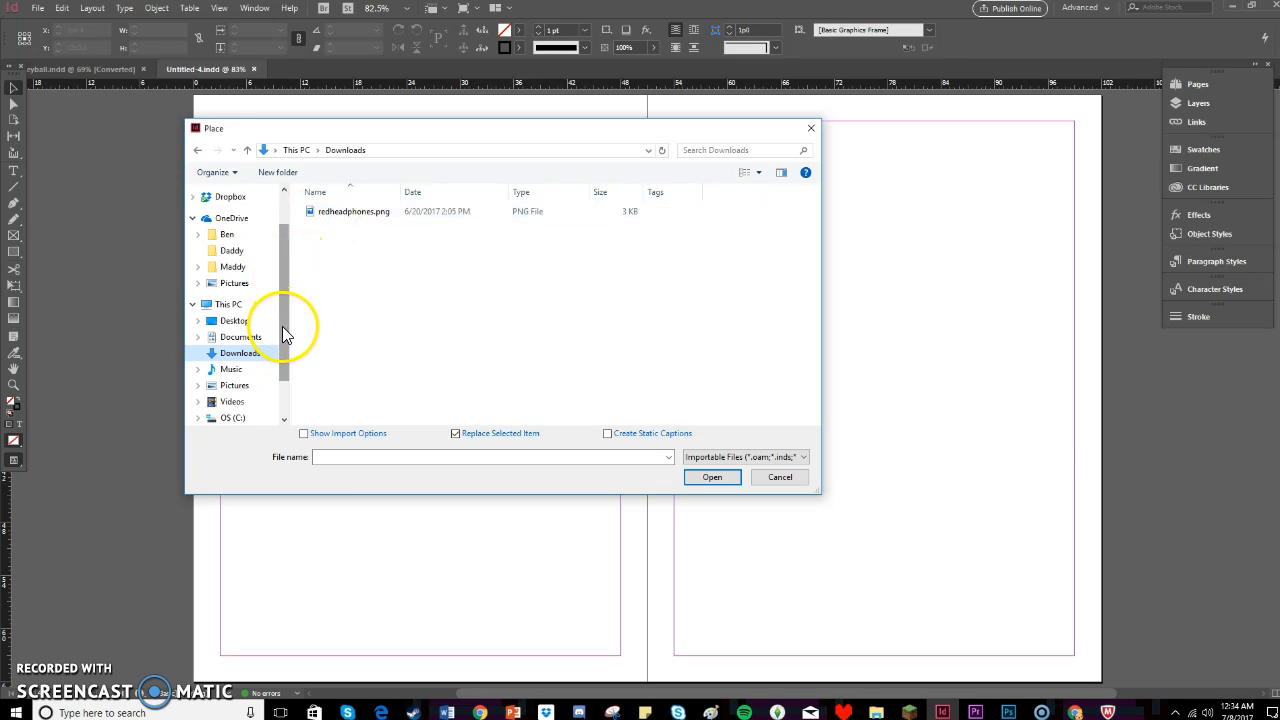
{"action": "left_click", "coordinate": [236, 388]}
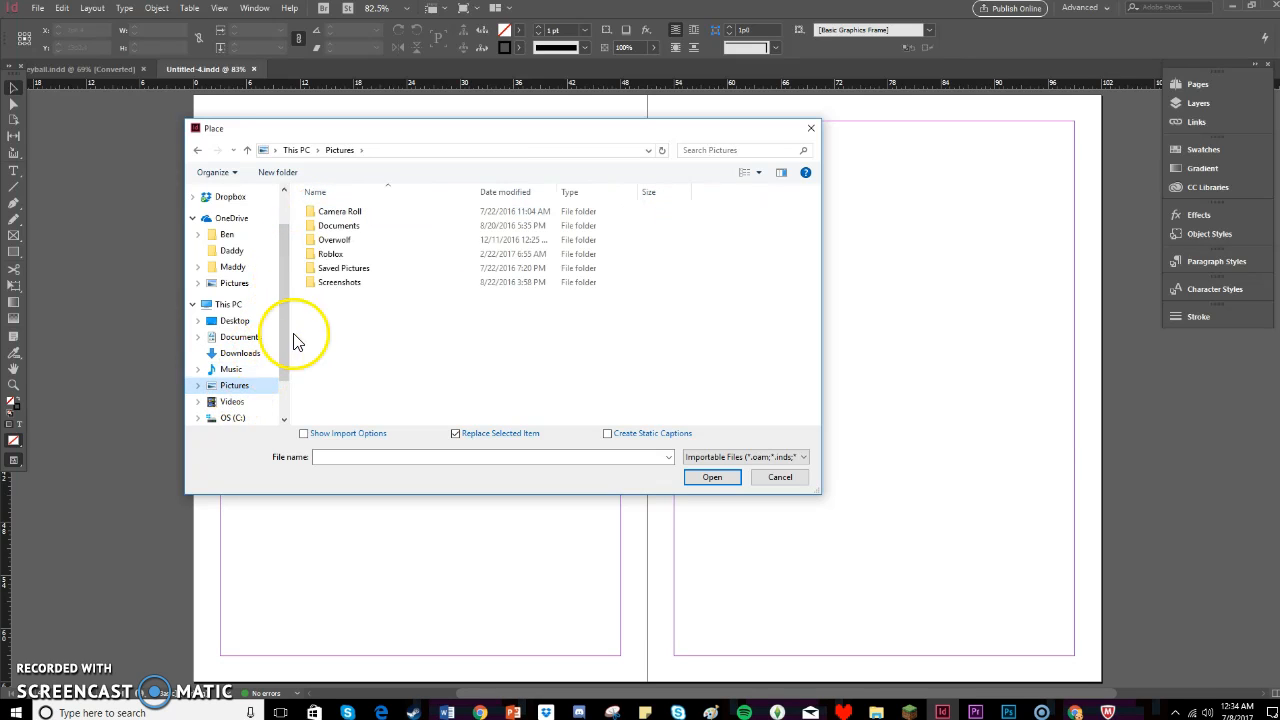
{"action": "left_click", "coordinate": [376, 214]}
{"action": "double_click", "coordinate": [378, 221]}
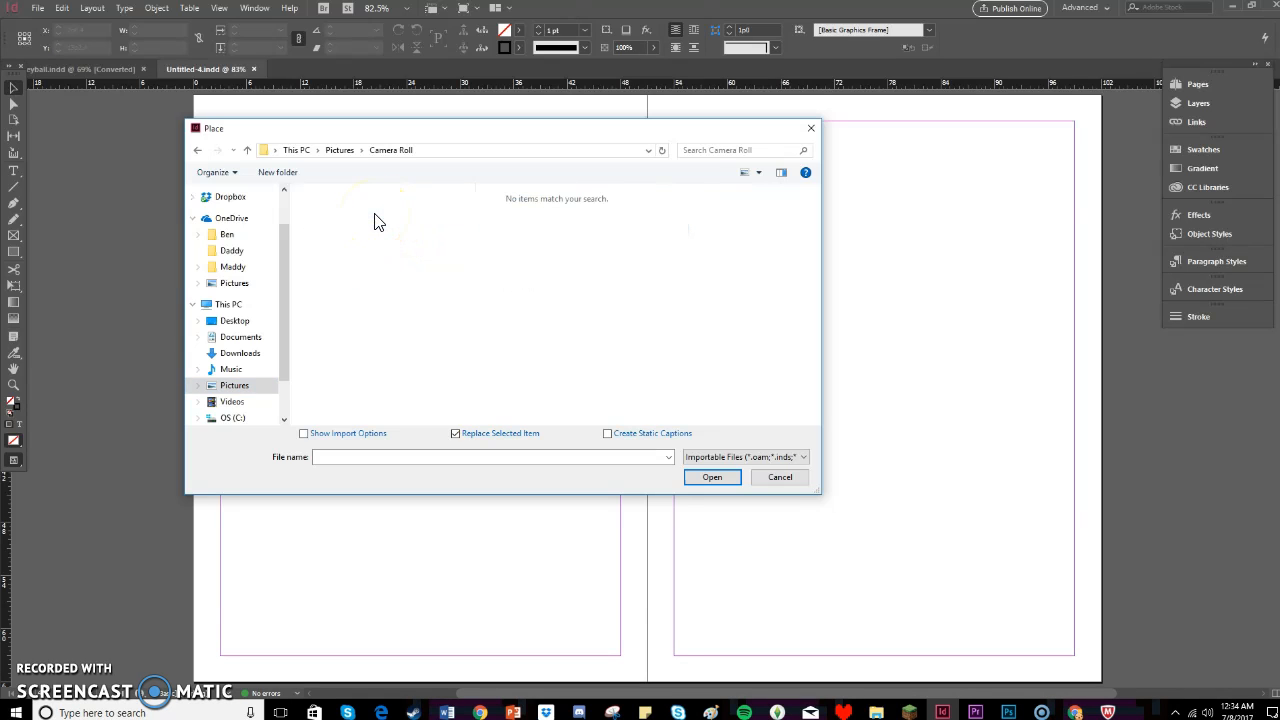
{"action": "left_click", "coordinate": [344, 152]}
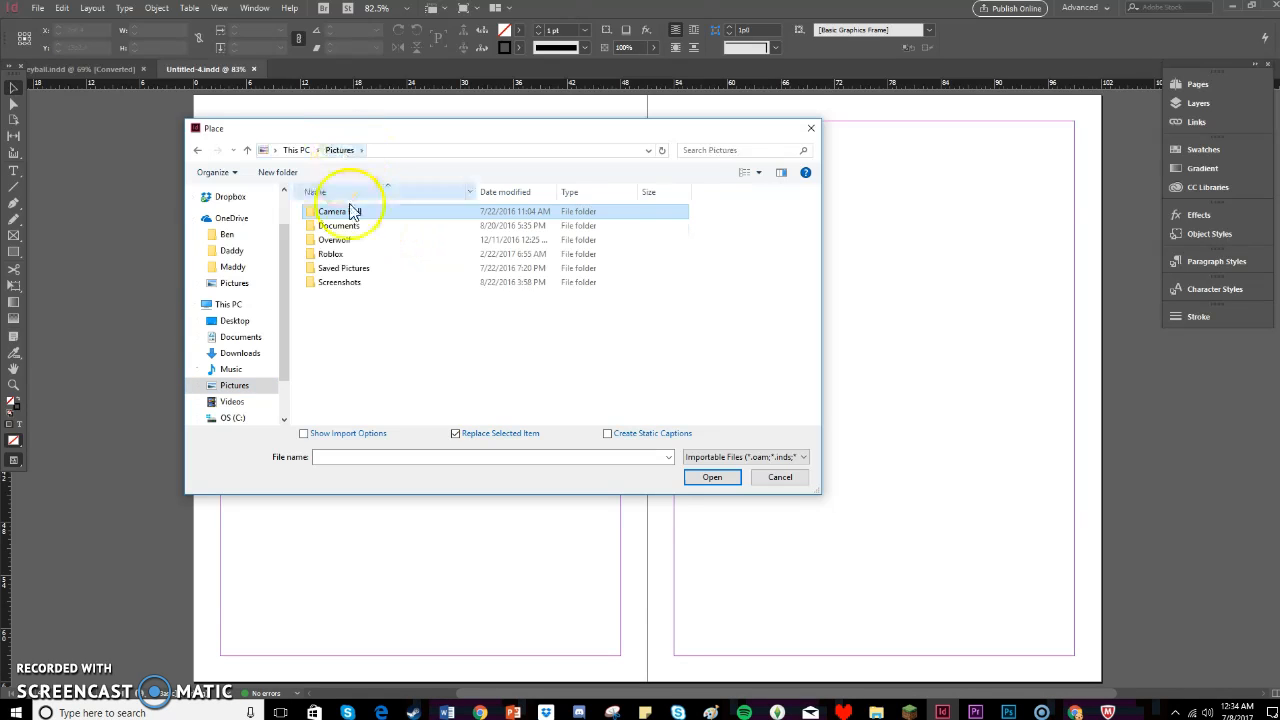
{"action": "double_click", "coordinate": [368, 270]}
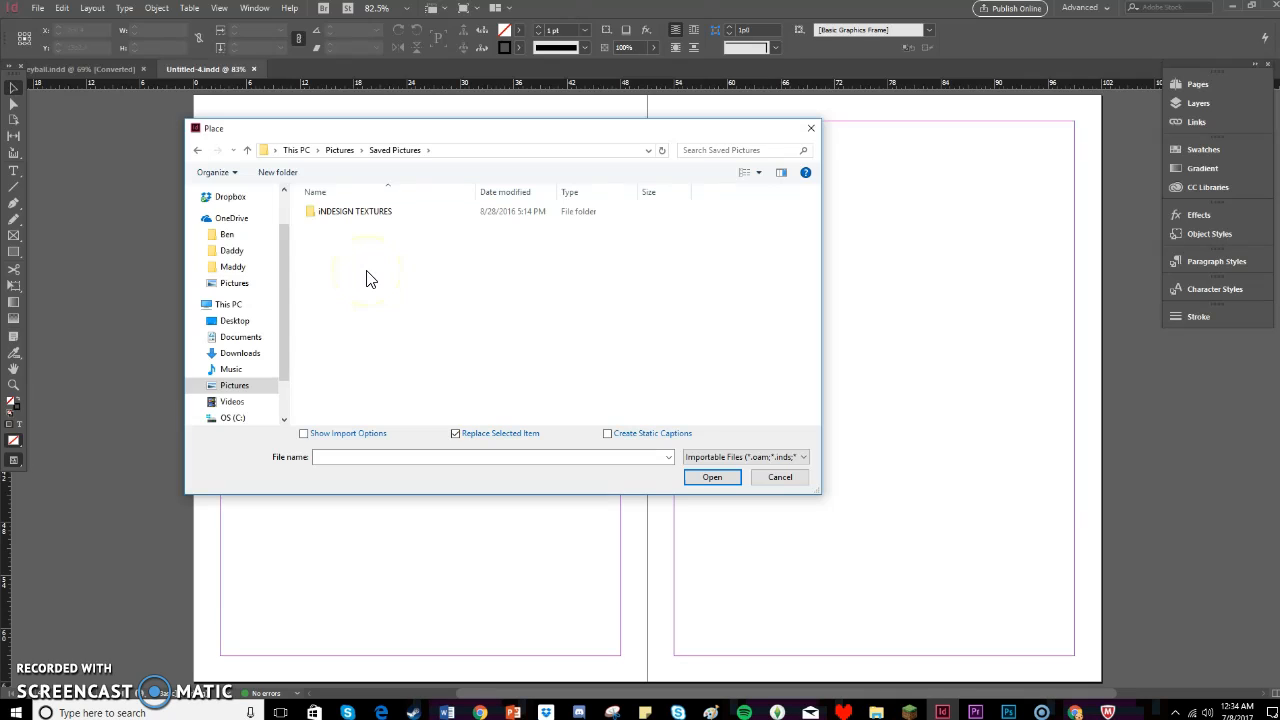
{"action": "left_click", "coordinate": [352, 218]}
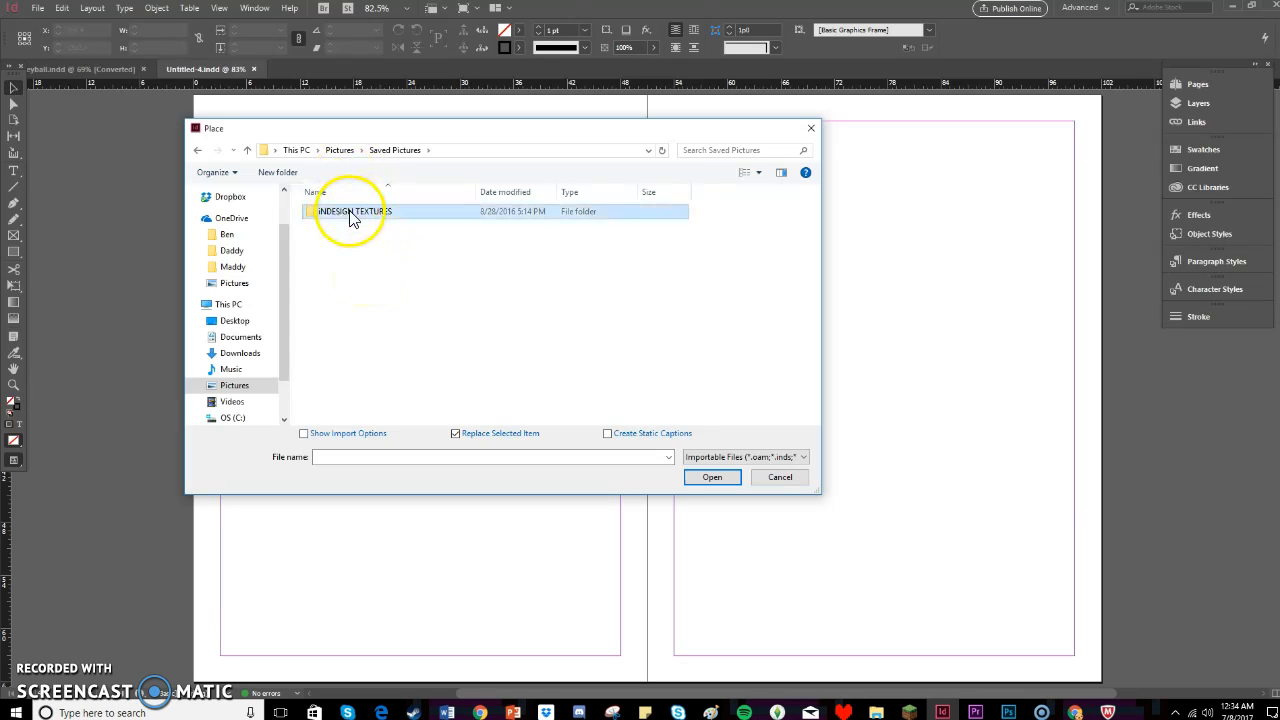
{"action": "double_click", "coordinate": [350, 218]}
Place PINK TEXTURE.jpg at its full size of about 21p7 by 16p2 in the middle of the left page.
{"action": "left_click", "coordinate": [415, 235]}
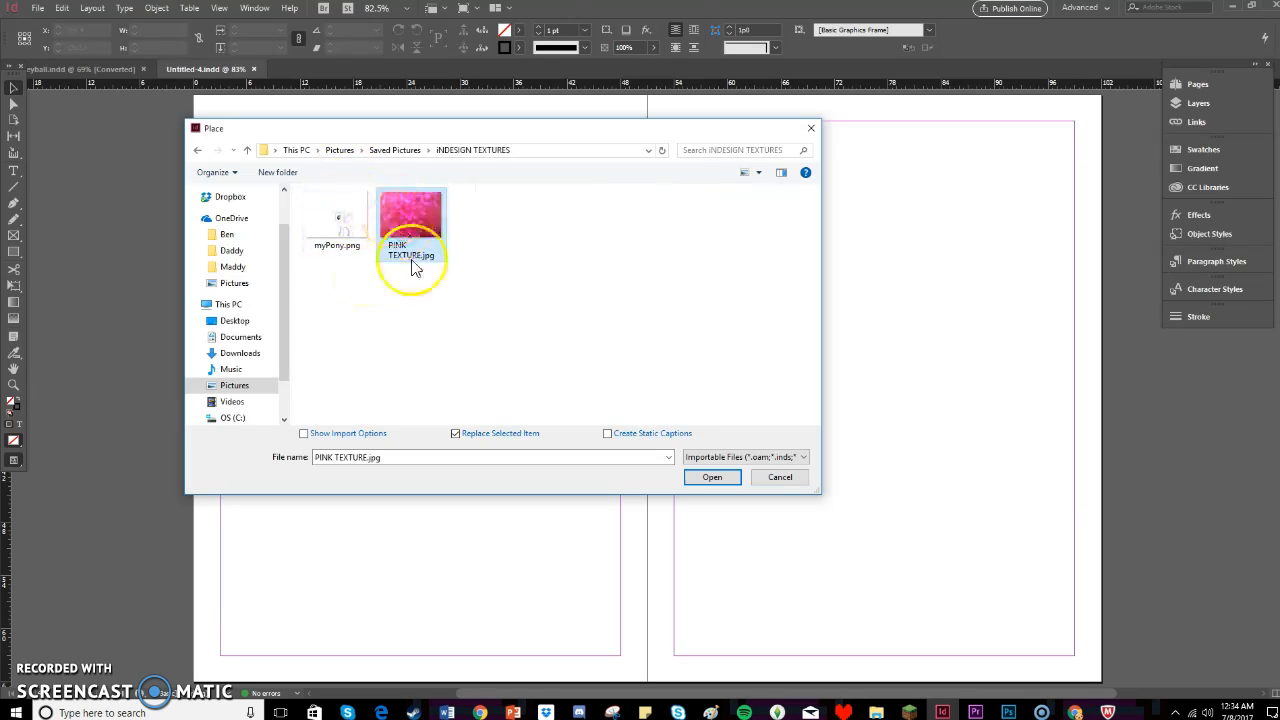
{"action": "left_click", "coordinate": [713, 478]}
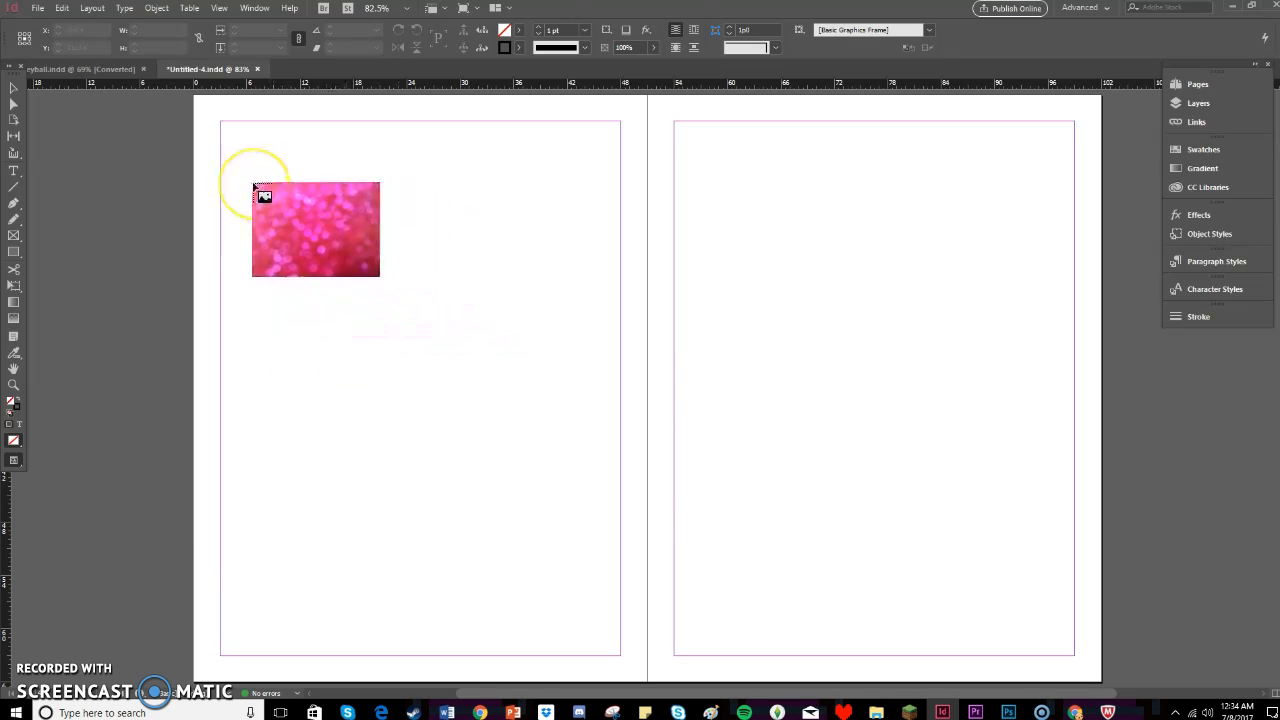
{"action": "left_click_drag", "start_coordinate": [254, 186], "coordinate": [329, 309]}
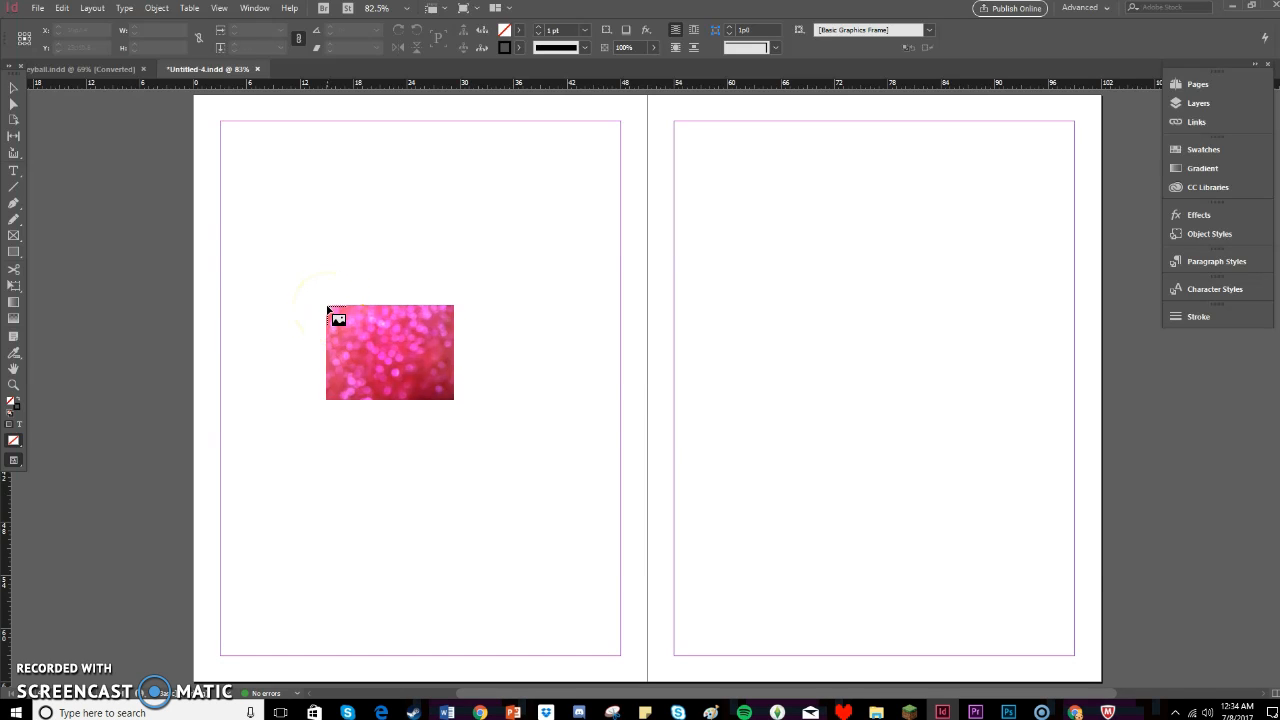
{"action": "left_click", "coordinate": [328, 308]}
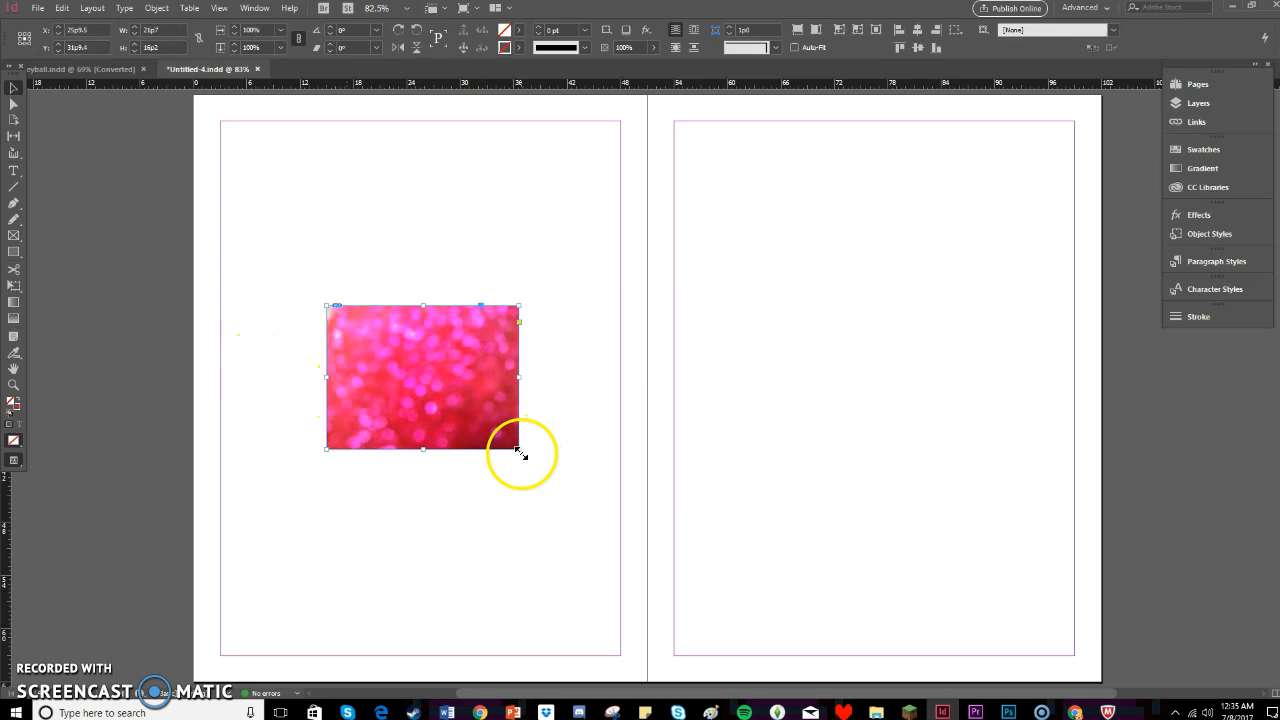
Shrink the pink image's frame to about 6p0 by 5p4.8 and apply Fit Frame to Content.
{"action": "left_click_drag", "start_coordinate": [519, 451], "coordinate": [381, 353]}
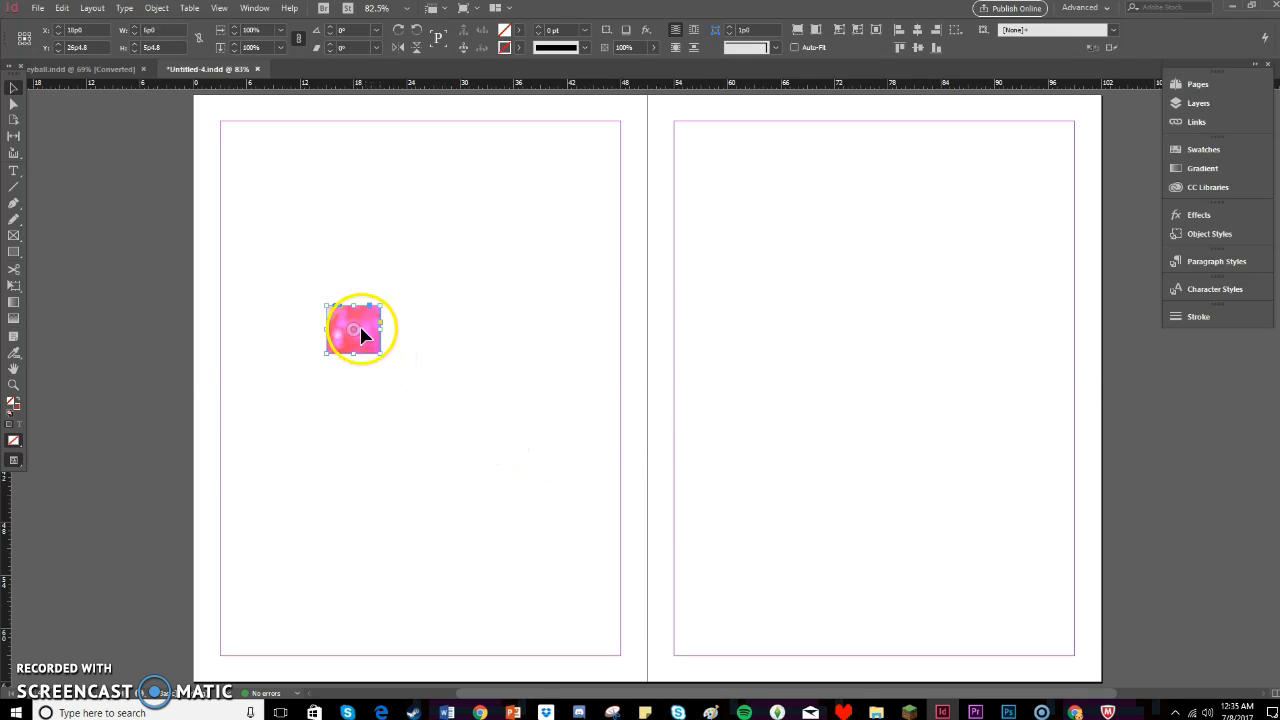
{"action": "right_click", "coordinate": [362, 320]}
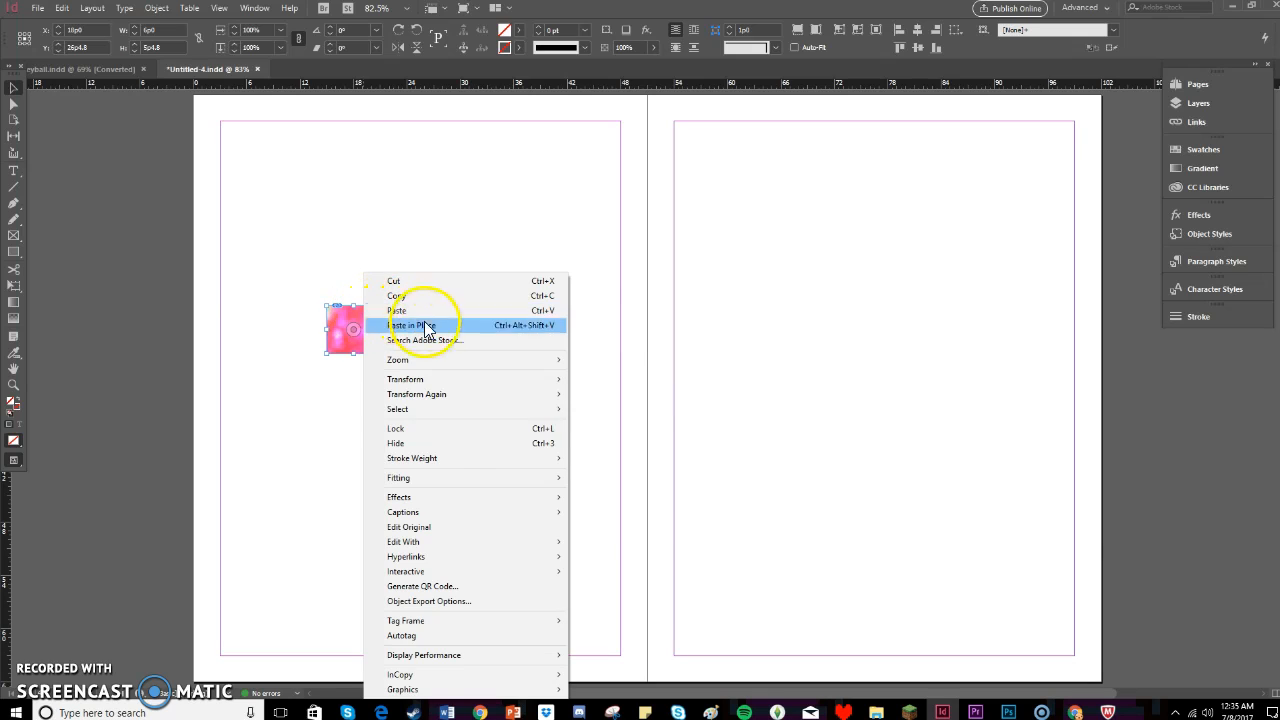
{"action": "mouse_move", "coordinate": [450, 497]}
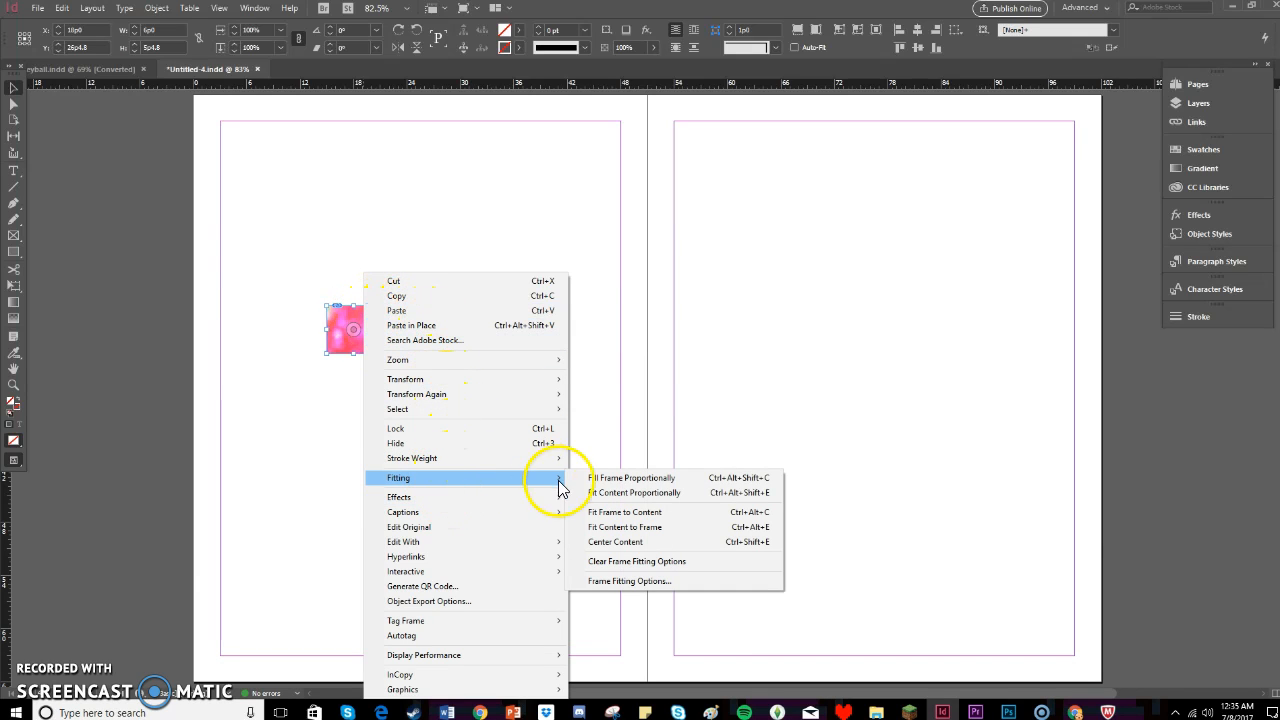
{"action": "left_click", "coordinate": [628, 518]}
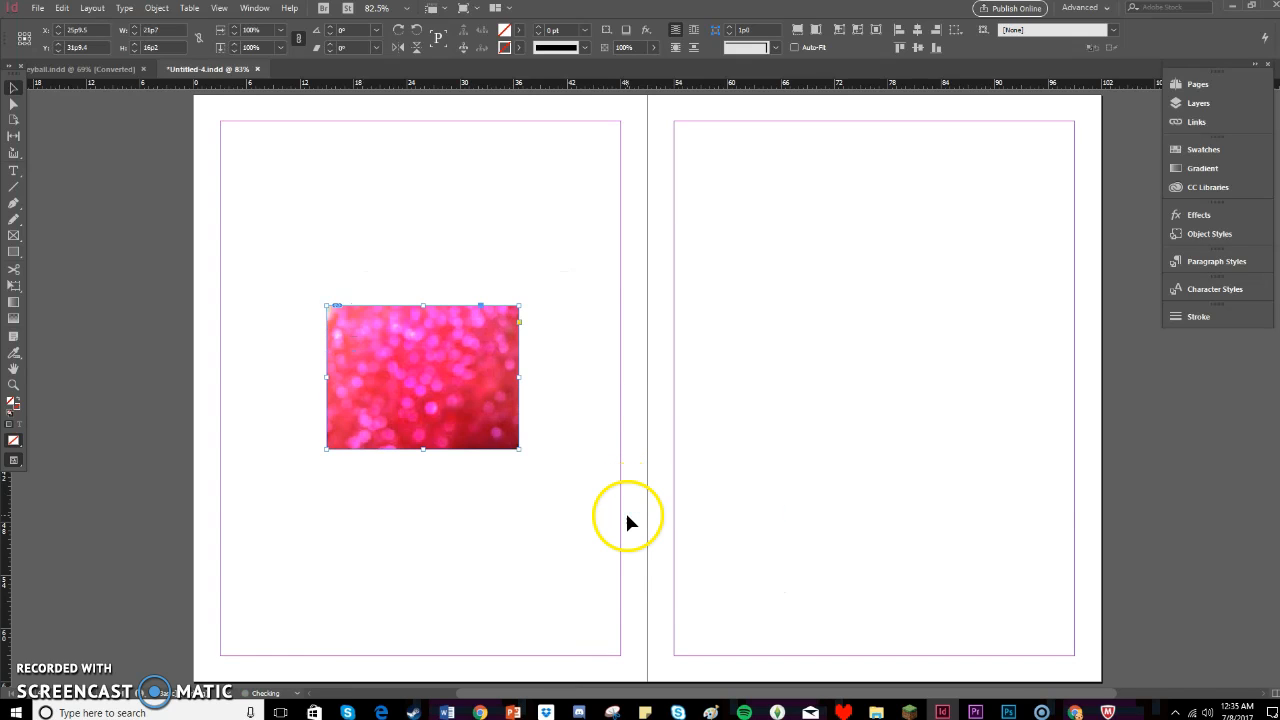
Undo the frame fitting and delete the pink image from the left page.
{"action": "left_click", "coordinate": [62, 8]}
{"action": "left_click", "coordinate": [75, 22]}
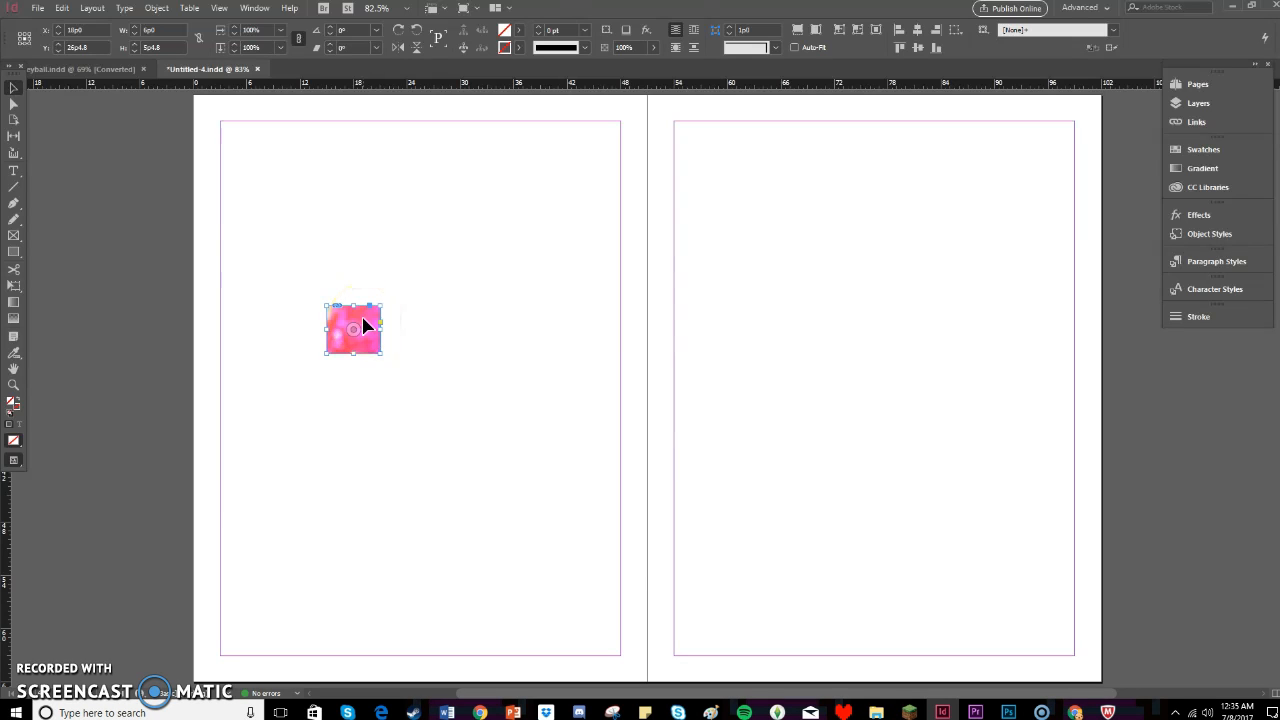
{"action": "key", "text": "Delete"}
{"action": "left_click", "coordinate": [266, 250]}
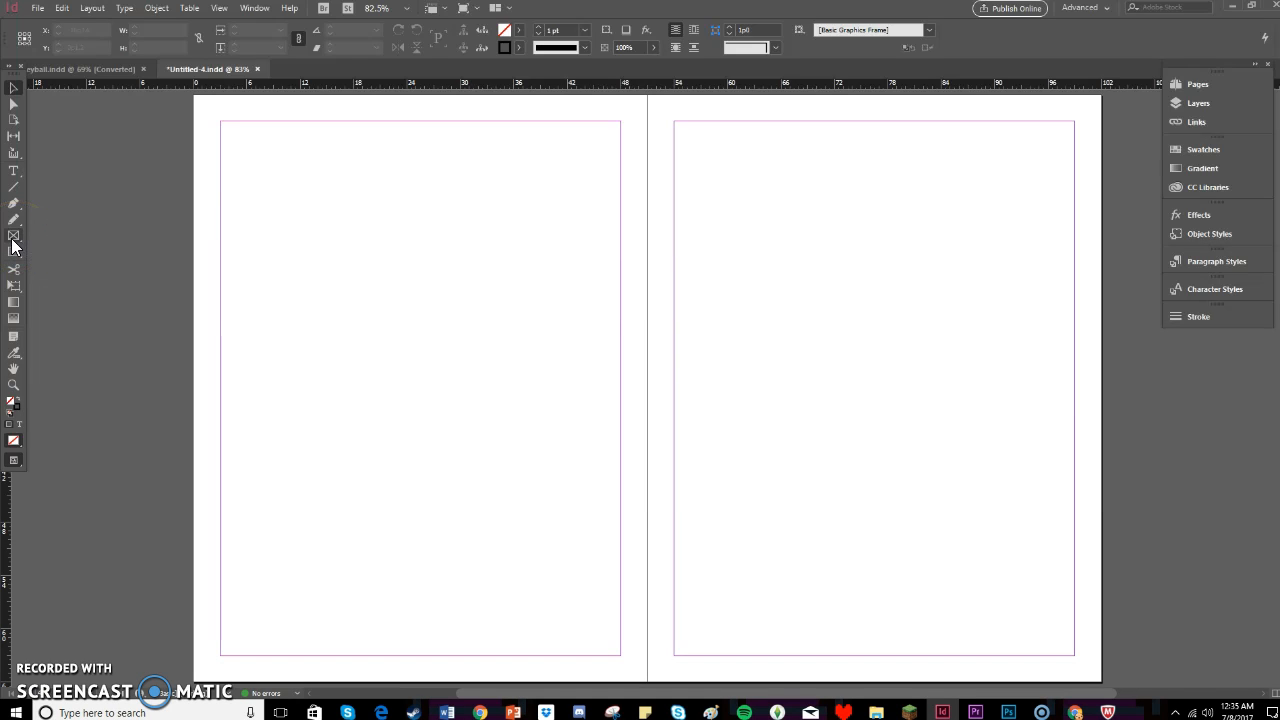
Draw a rectangular picture frame about 23p7 wide and 16p0 high in the upper half of the left page.
{"action": "left_click", "coordinate": [13, 238]}
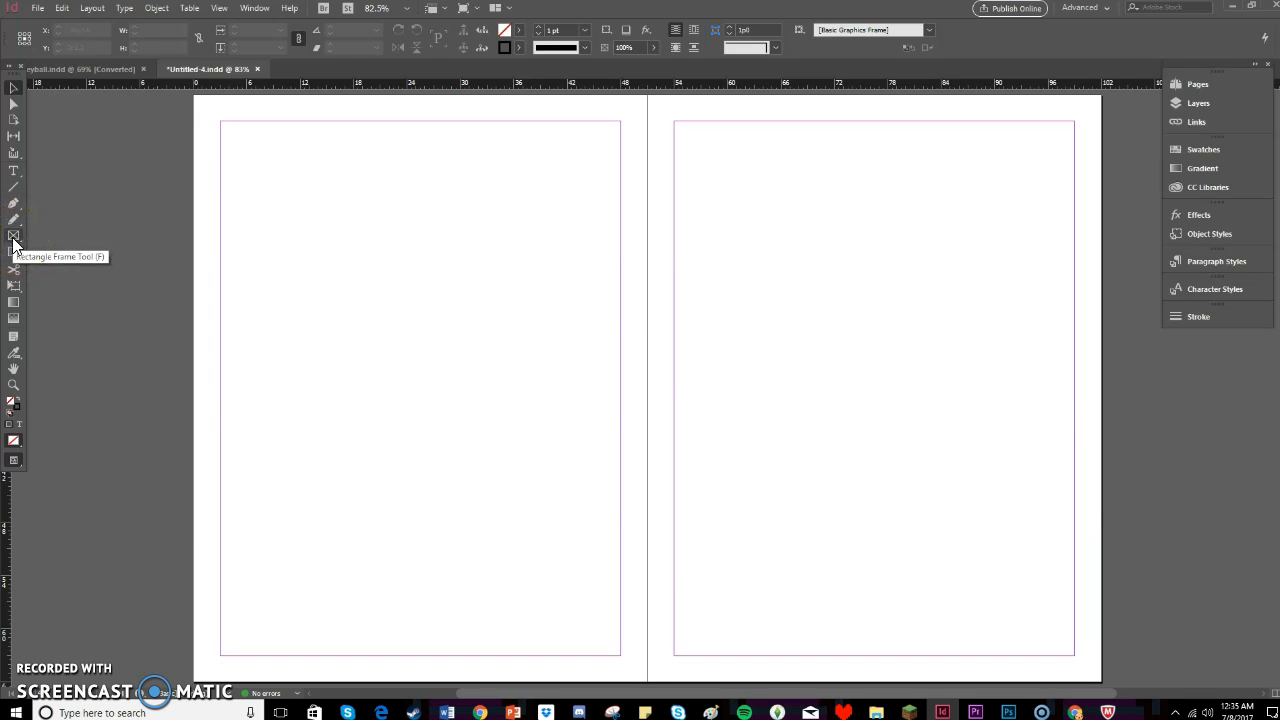
{"action": "left_click", "coordinate": [13, 239]}
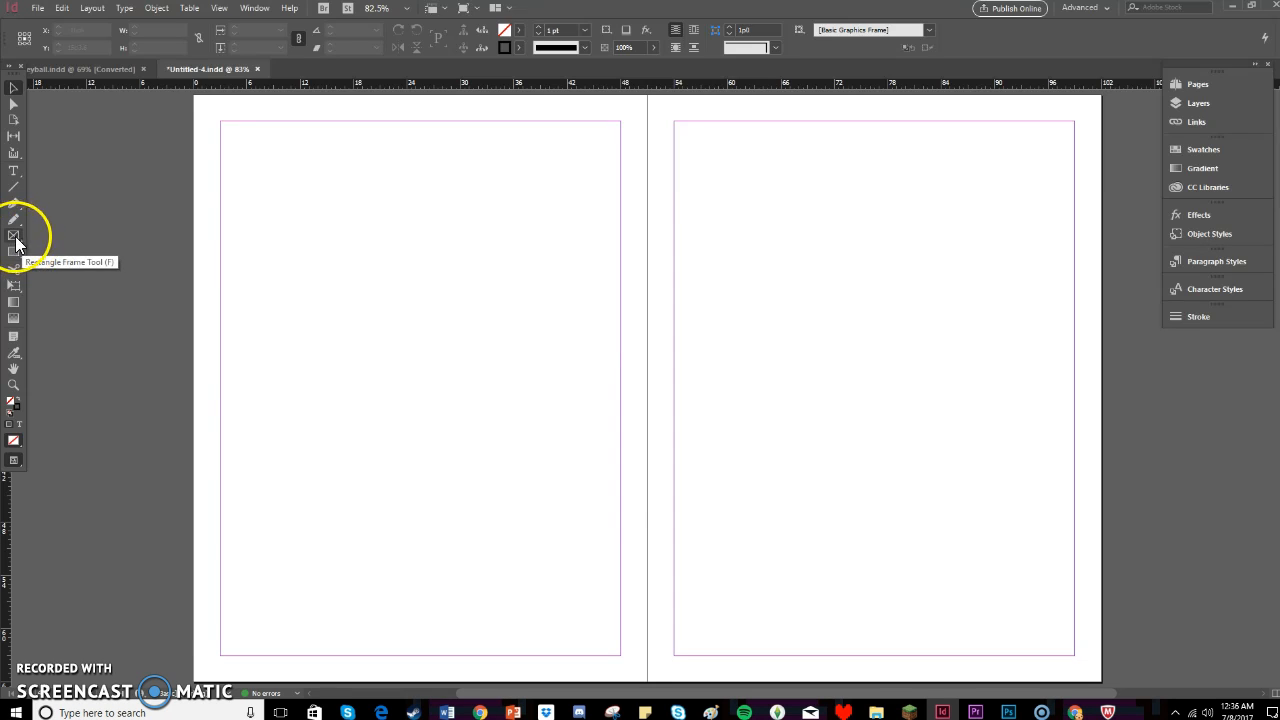
{"action": "left_click", "coordinate": [14, 236]}
{"action": "left_click", "coordinate": [66, 239]}
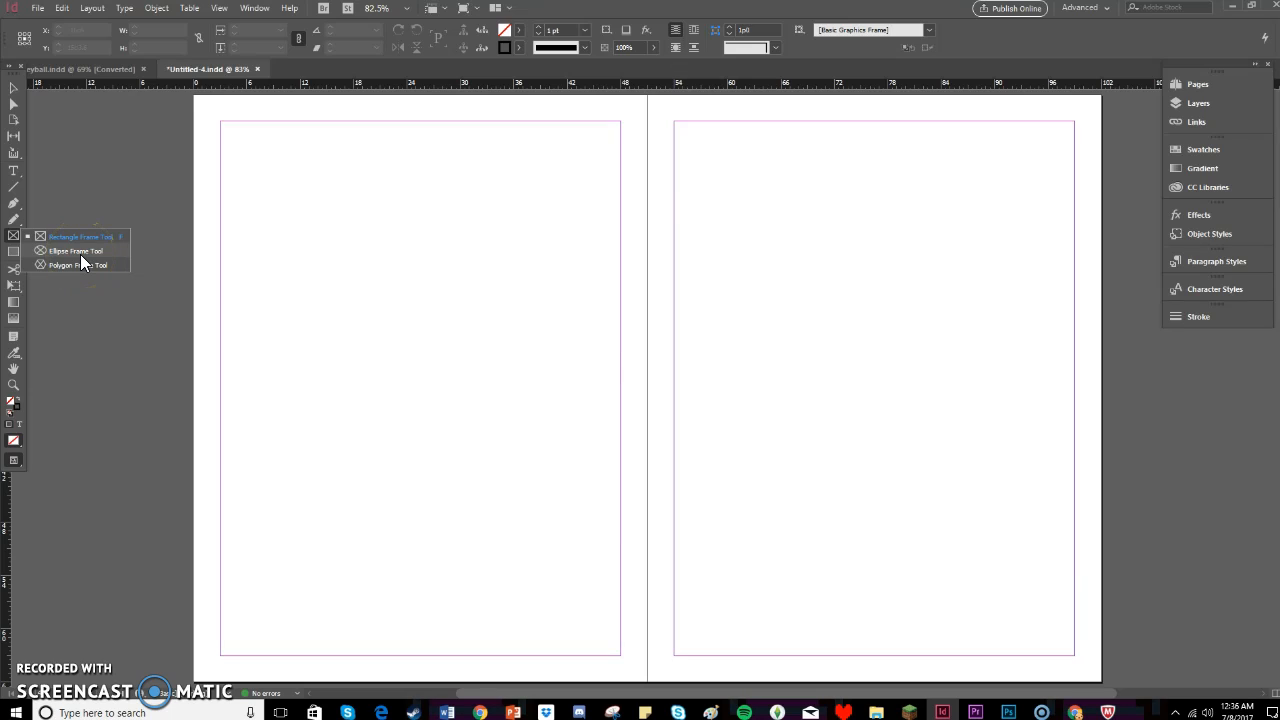
{"action": "left_click", "coordinate": [76, 266]}
{"action": "left_click", "coordinate": [72, 237]}
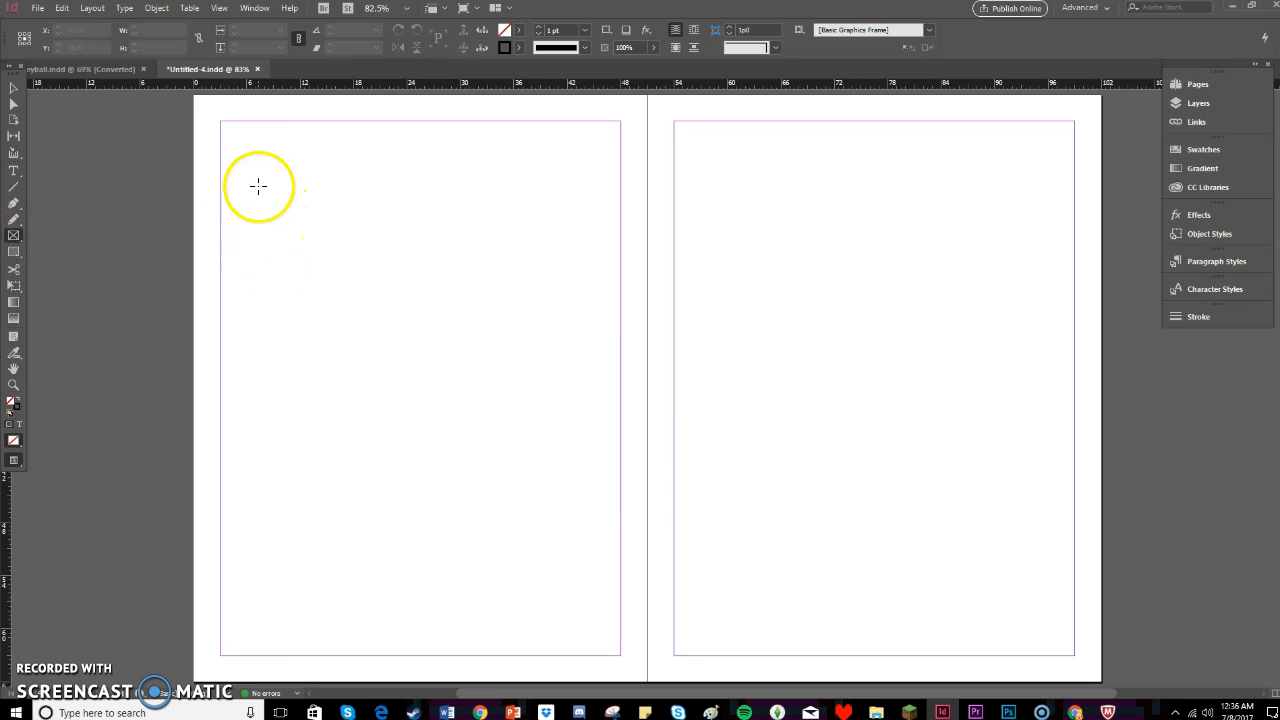
{"action": "left_click_drag", "start_coordinate": [266, 214], "coordinate": [476, 357]}
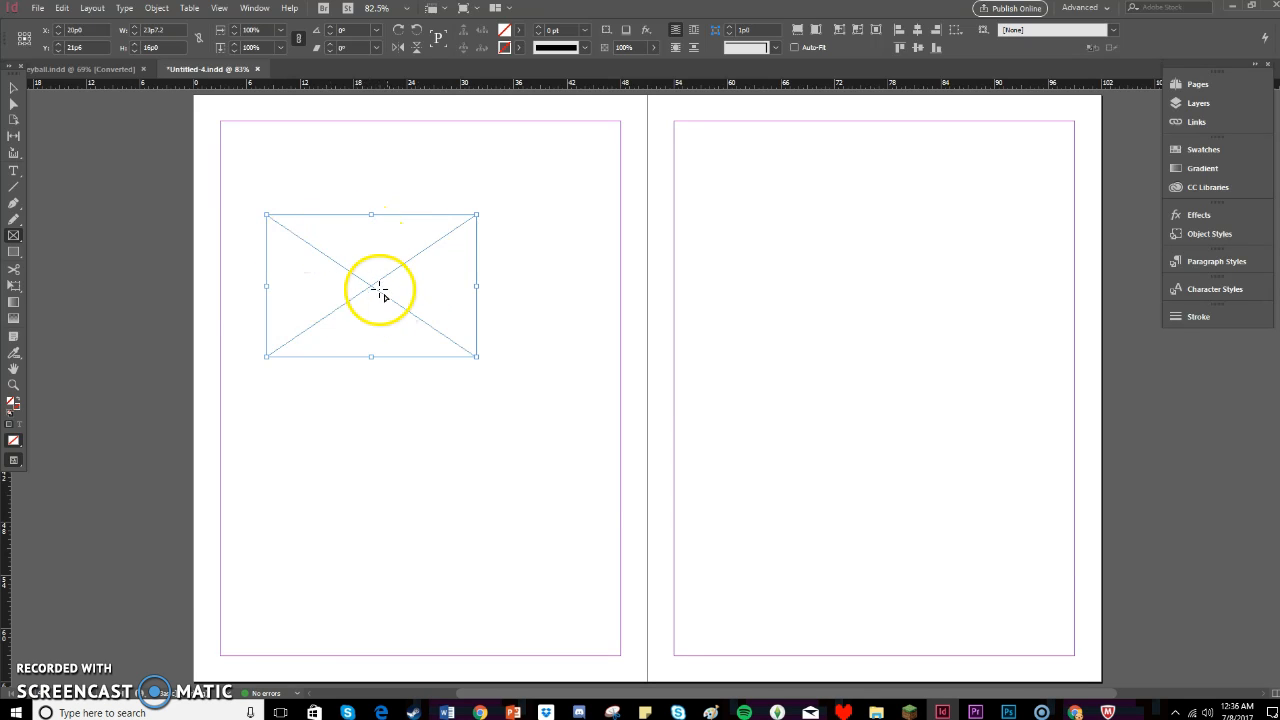
Add a frame about 13p0 wide beside the first, two 12p3.6 by 3p8.4 strips near the spine, and a 17p3.6 by 18p6 frame lower on the left page.
{"action": "left_click_drag", "start_coordinate": [518, 292], "coordinate": [634, 406]}
{"action": "left_click_drag", "start_coordinate": [564, 243], "coordinate": [674, 276]}
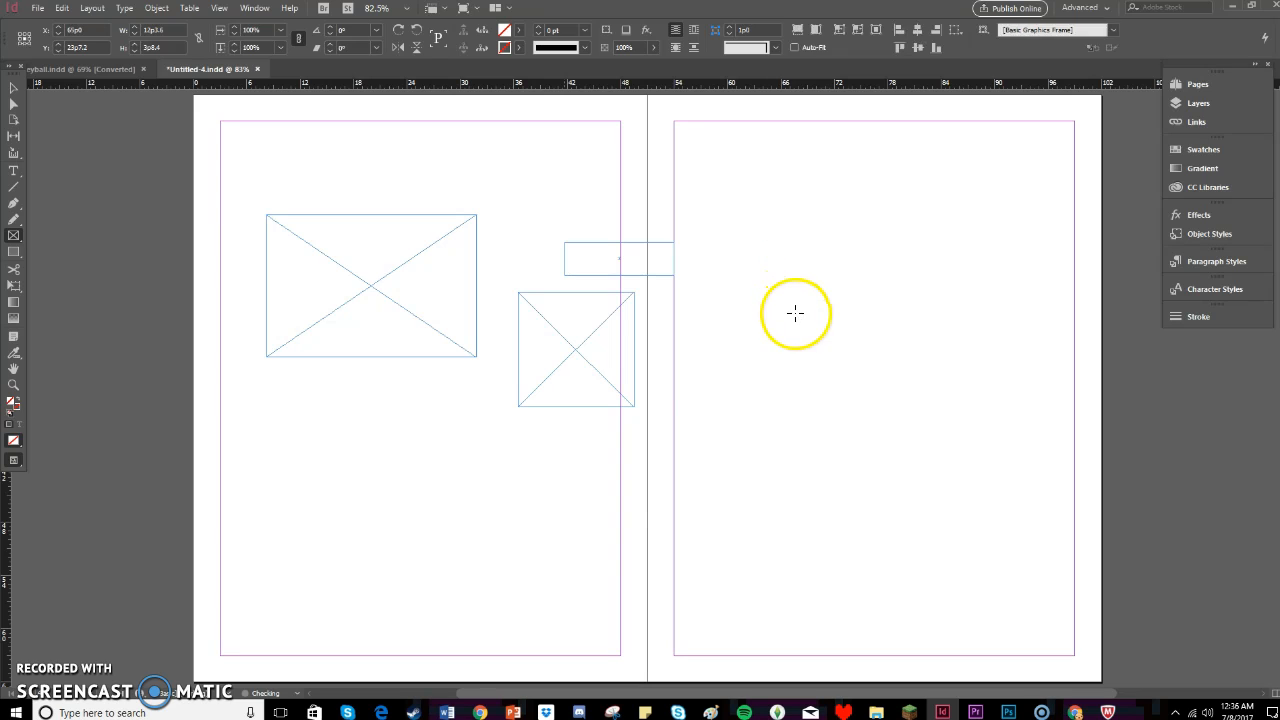
{"action": "left_click", "coordinate": [466, 491]}
{"action": "left_click", "coordinate": [711, 340]}
{"action": "left_click_drag", "start_coordinate": [358, 435], "coordinate": [512, 600]}
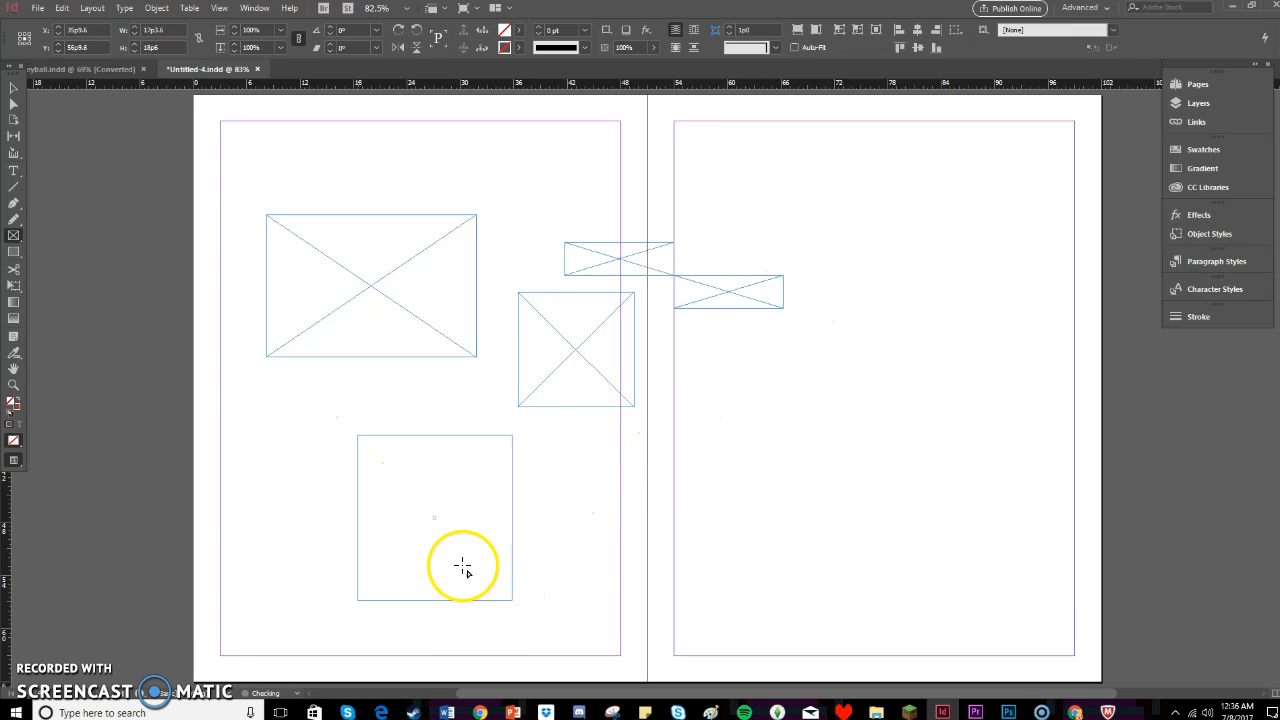
Switch to the Selection tool and select the frames on the left page one after another.
{"action": "left_click", "coordinate": [13, 88]}
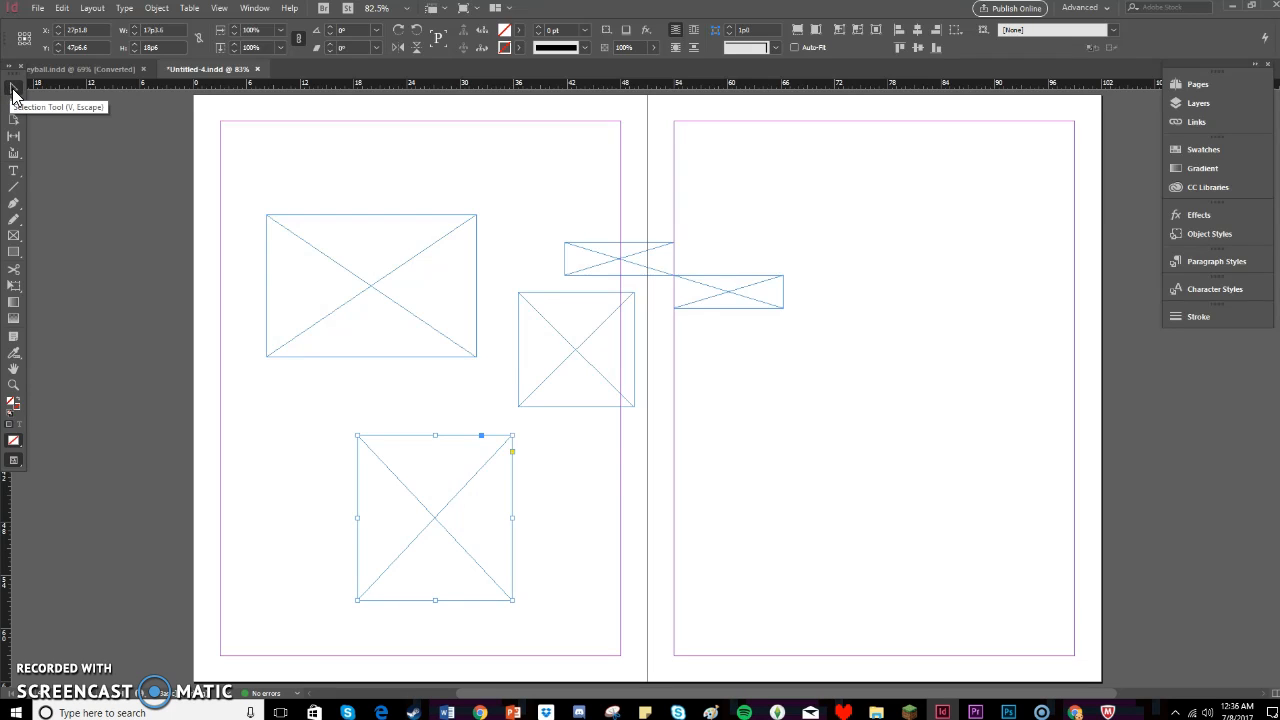
{"action": "left_click", "coordinate": [558, 318]}
{"action": "left_click", "coordinate": [430, 313]}
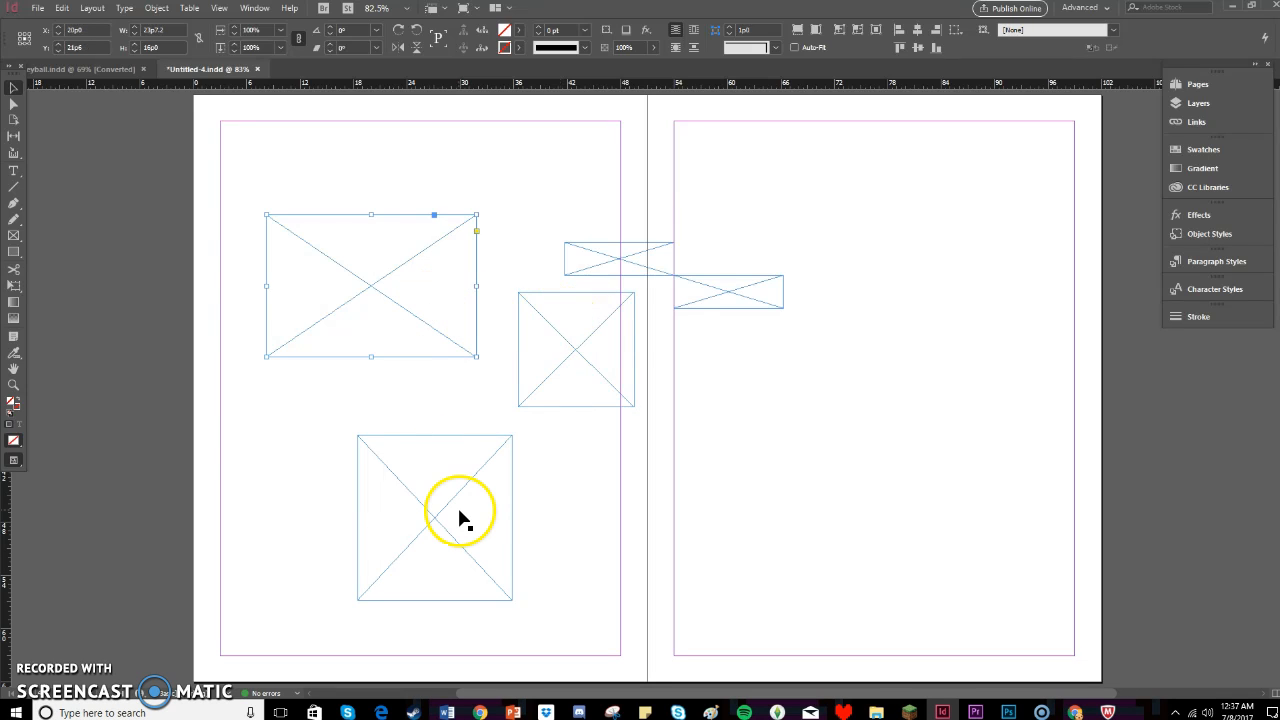
{"action": "left_click", "coordinate": [551, 400]}
{"action": "left_click", "coordinate": [452, 345]}
{"action": "left_click", "coordinate": [478, 450]}
{"action": "left_click", "coordinate": [543, 386]}
{"action": "left_click", "coordinate": [427, 290]}
{"action": "left_click", "coordinate": [523, 309]}
Delete the two thin strip frames and move the smaller square frame into the upper right corner of the left page.
{"action": "left_click", "coordinate": [728, 293]}
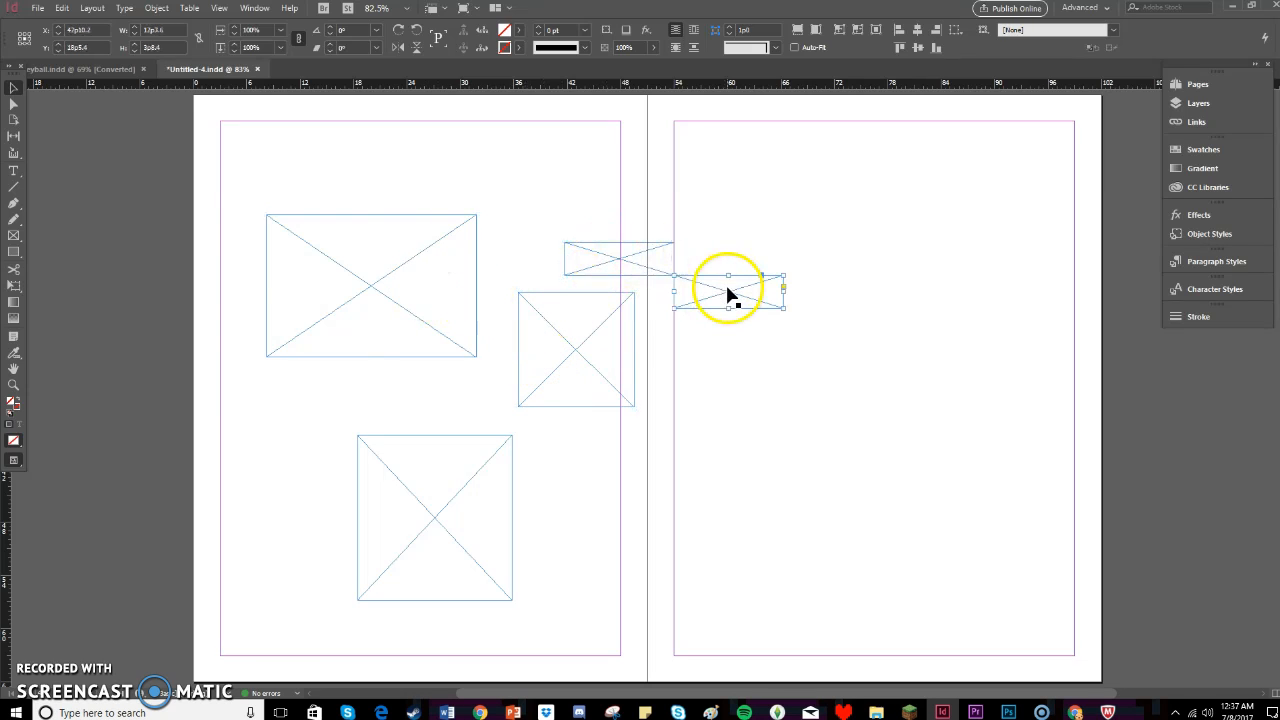
{"action": "key", "text": "Delete"}
{"action": "left_click", "coordinate": [630, 262]}
{"action": "key", "text": "Delete"}
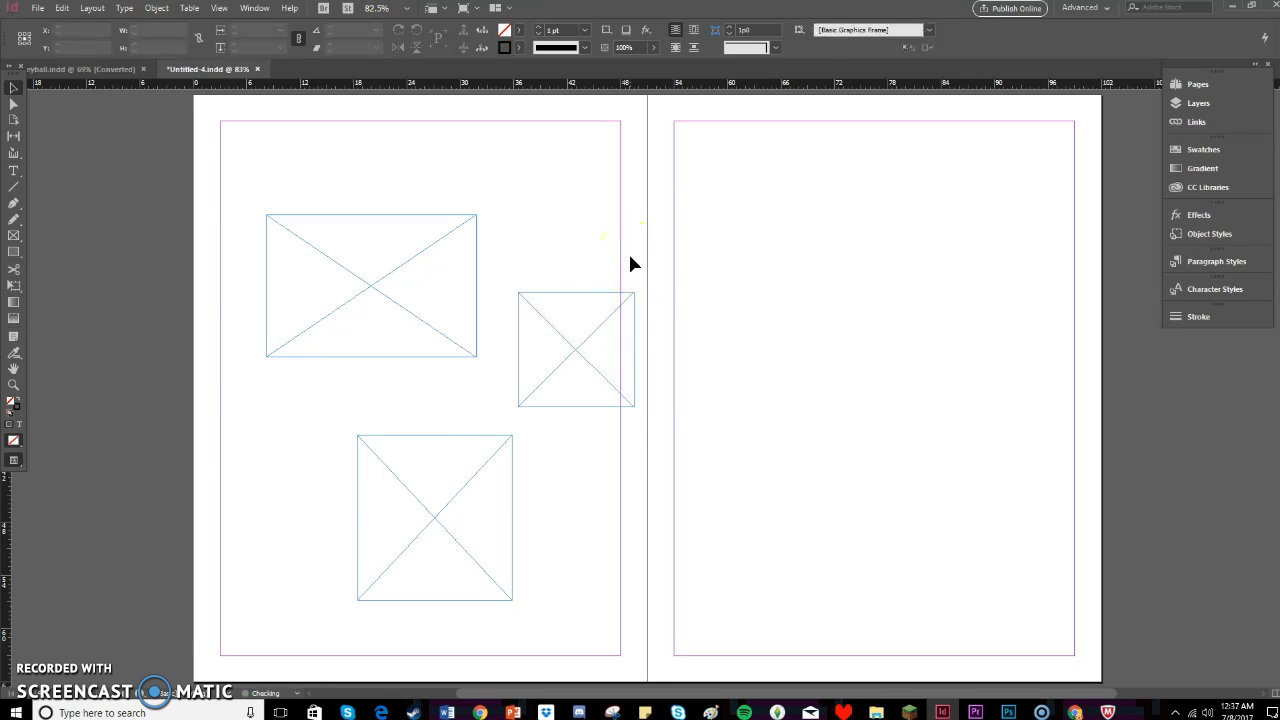
{"action": "left_click_drag", "start_coordinate": [597, 314], "coordinate": [579, 173]}
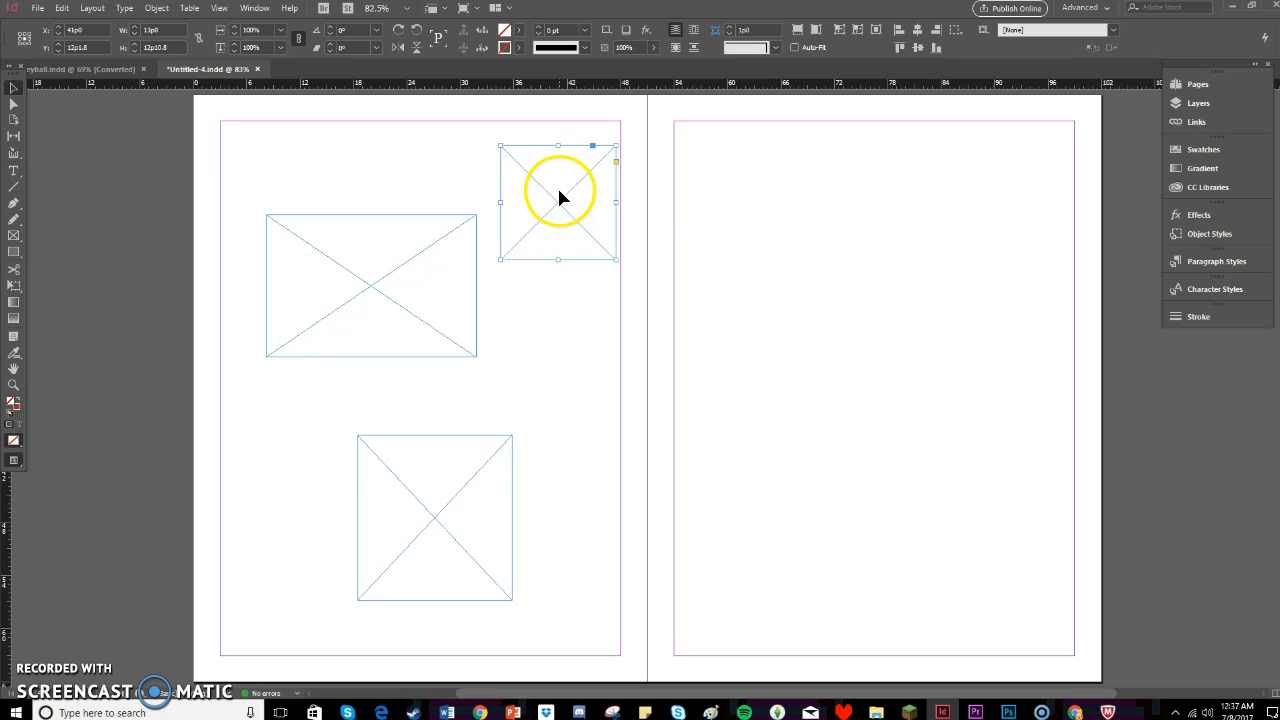
Select the small square frame in the left page's upper right corner and place PINK TEXTURE.jpg from the iNDESIGN TEXTURES folder into it.
{"action": "left_click", "coordinate": [557, 281]}
{"action": "left_click", "coordinate": [564, 208]}
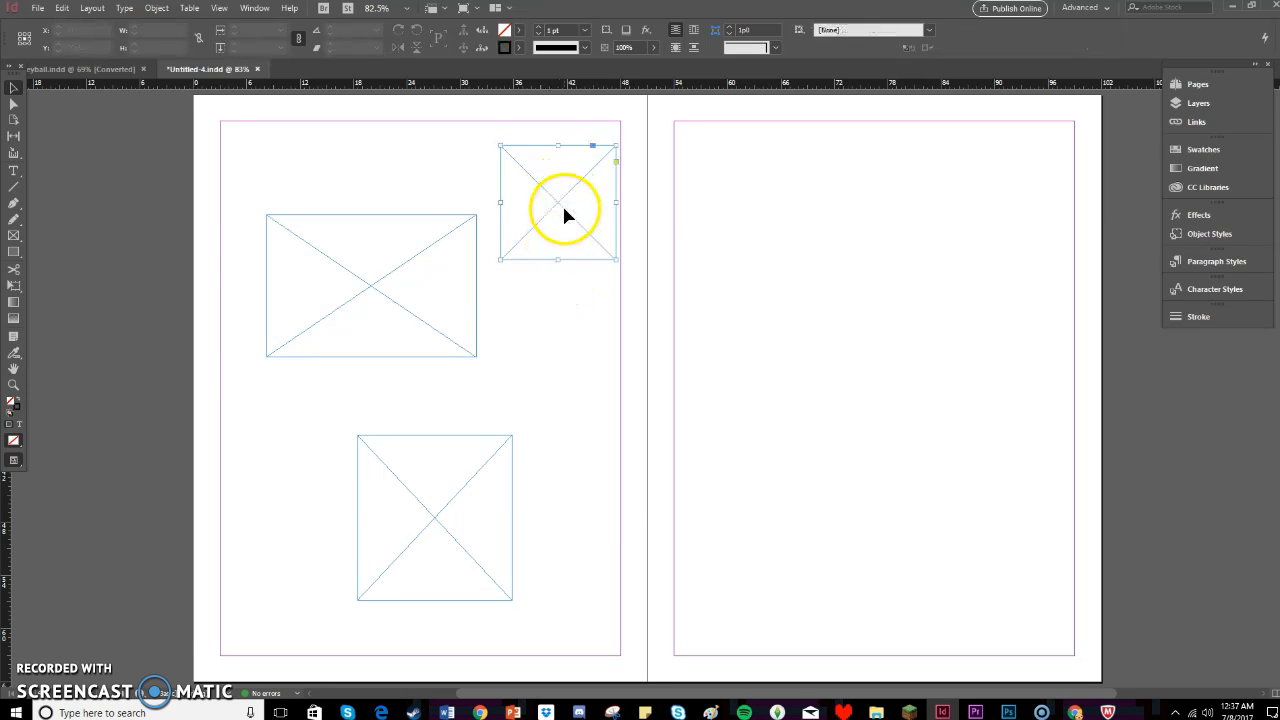
{"action": "left_click", "coordinate": [420, 260]}
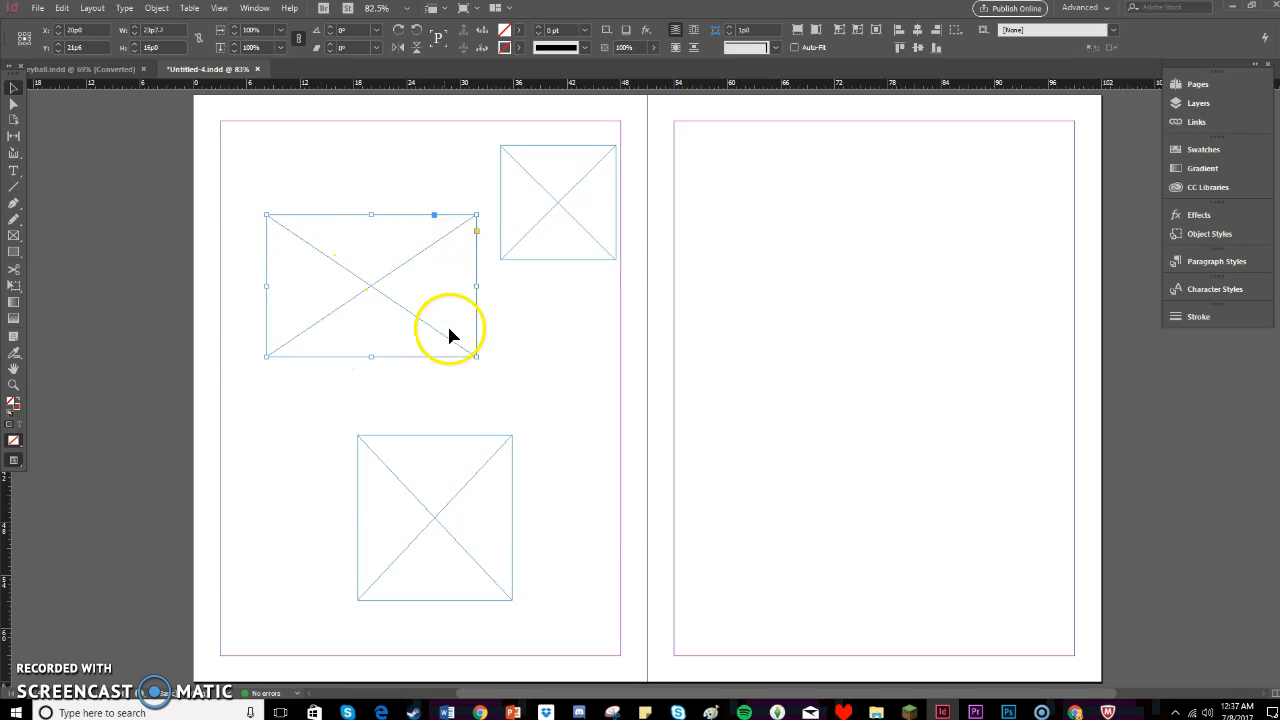
{"action": "left_click", "coordinate": [564, 188]}
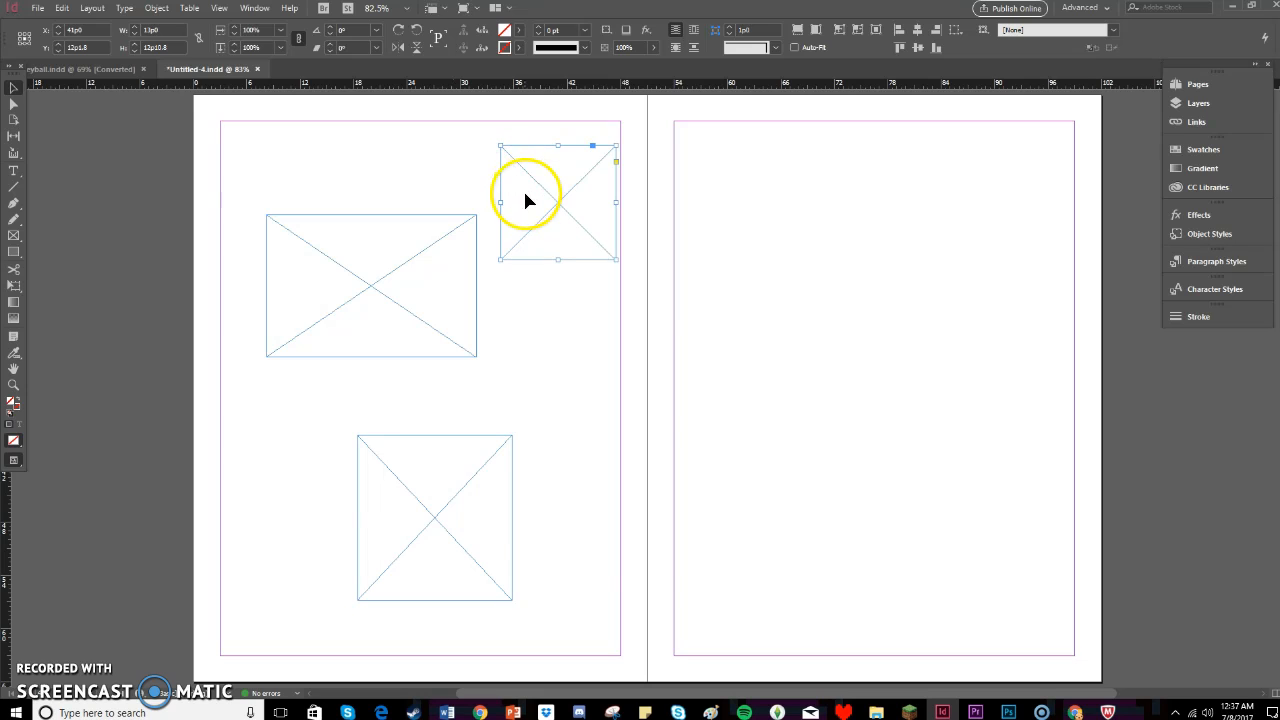
{"action": "left_click", "coordinate": [40, 9]}
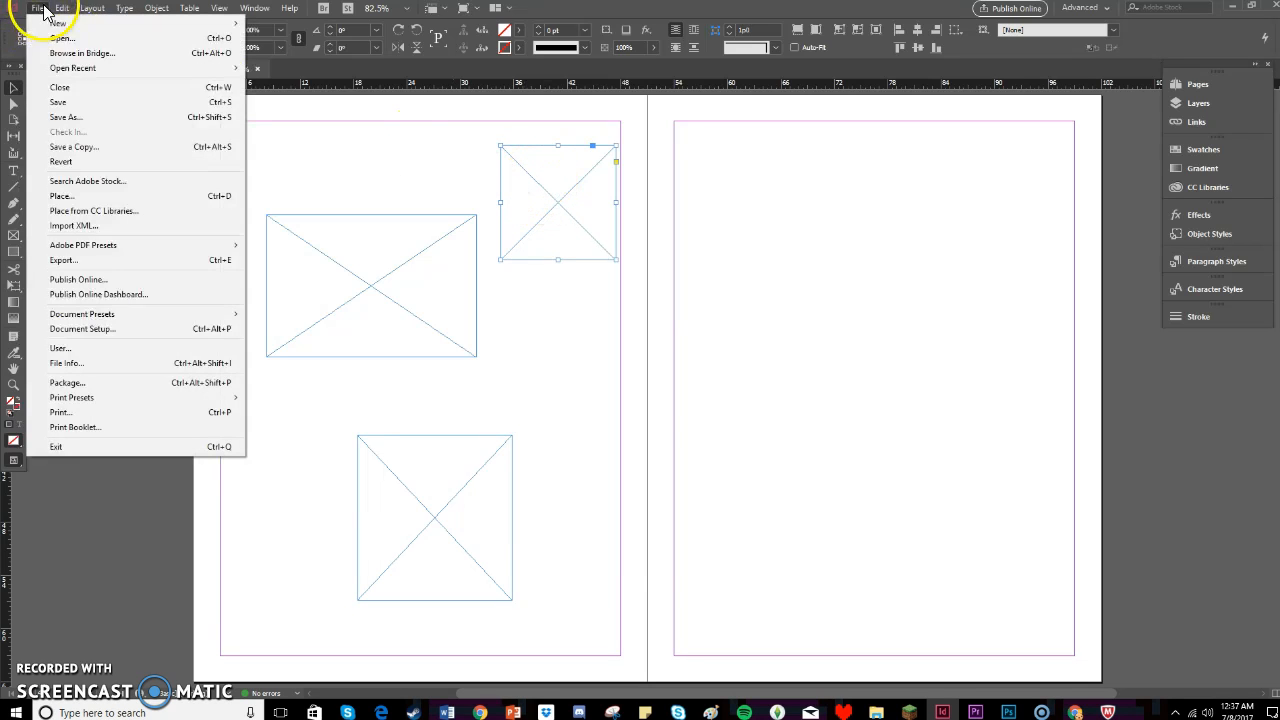
{"action": "left_click", "coordinate": [117, 199]}
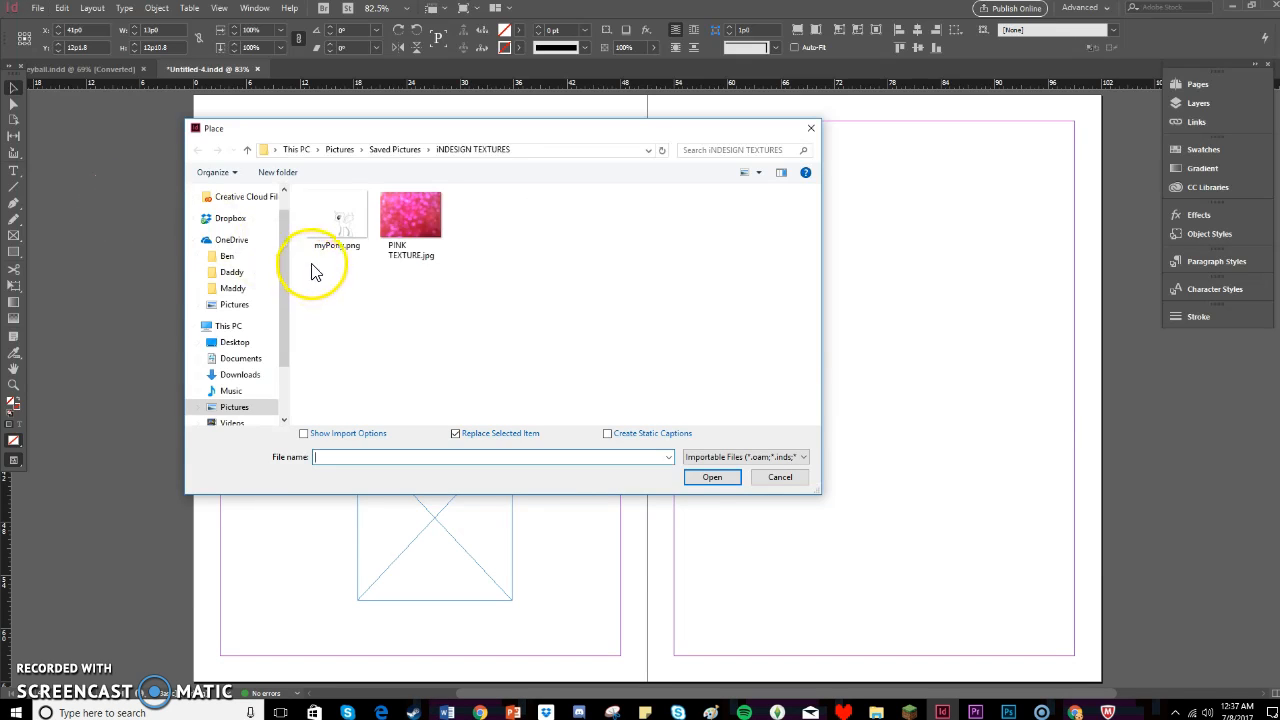
{"action": "left_click", "coordinate": [410, 225]}
{"action": "left_click", "coordinate": [714, 477]}
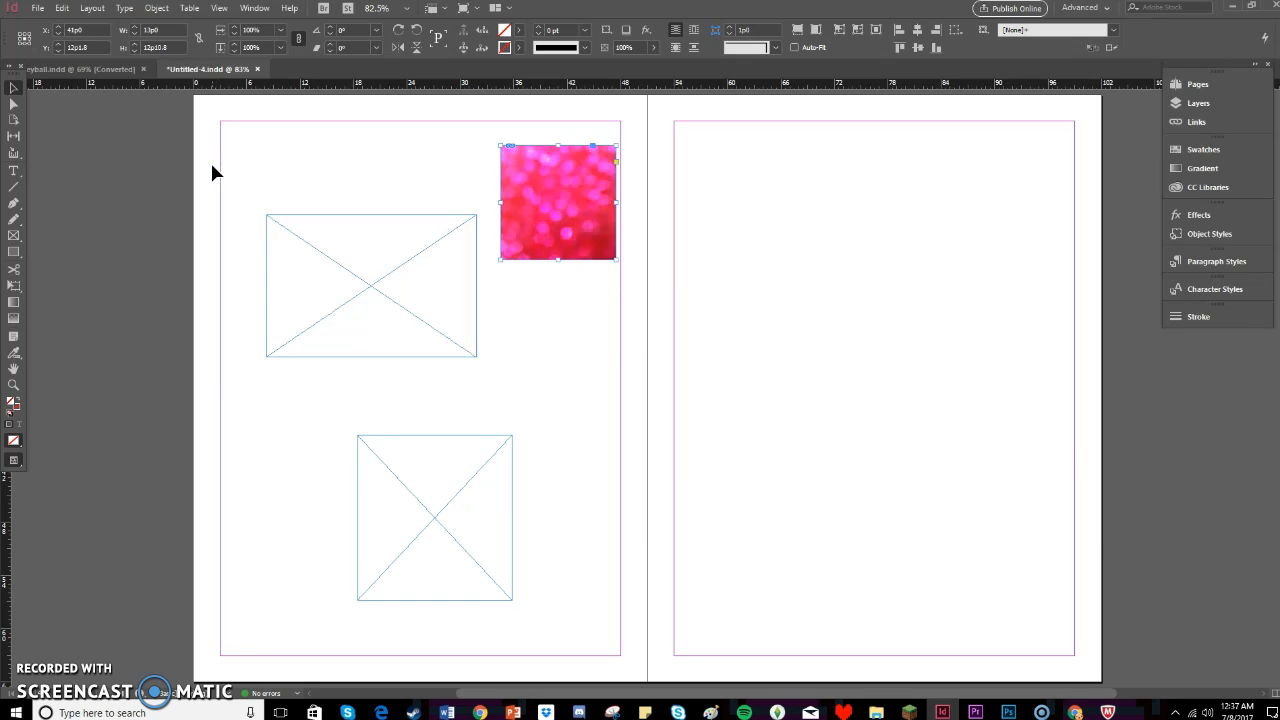
View the Place from CC Libraries option and close the libraries without placing a graphic.
{"action": "left_click", "coordinate": [37, 8]}
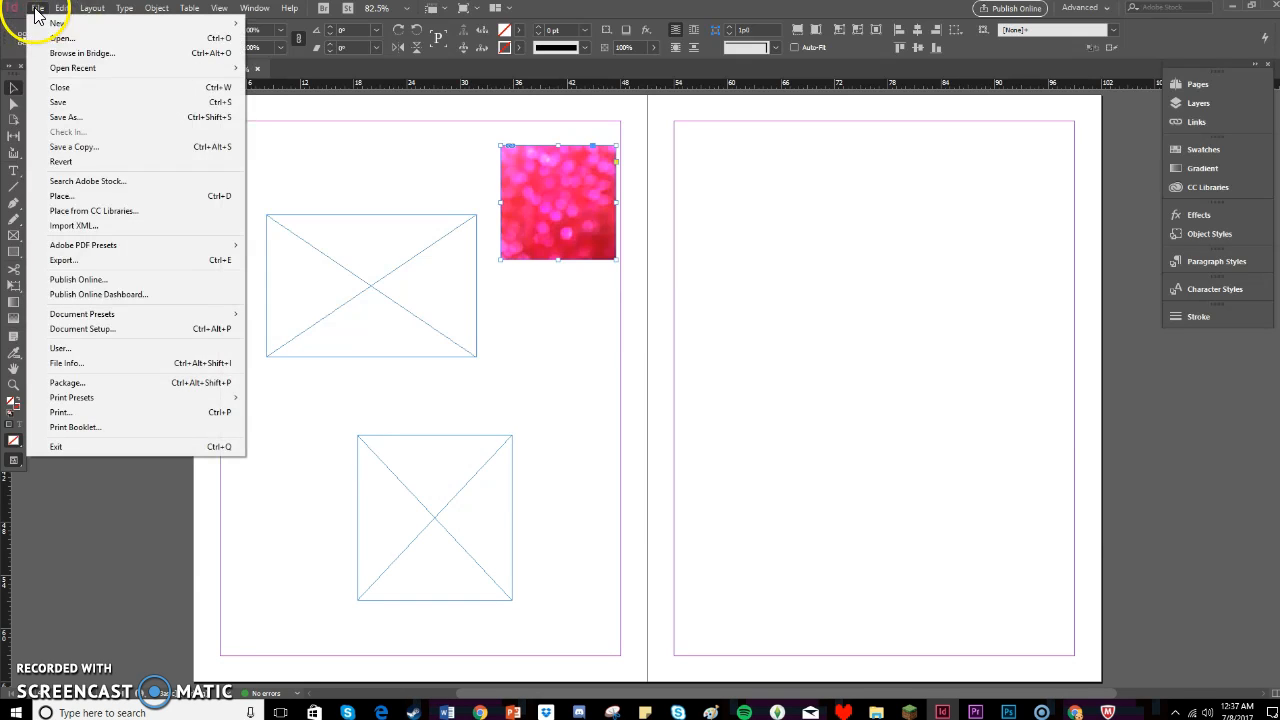
{"action": "left_click", "coordinate": [113, 219]}
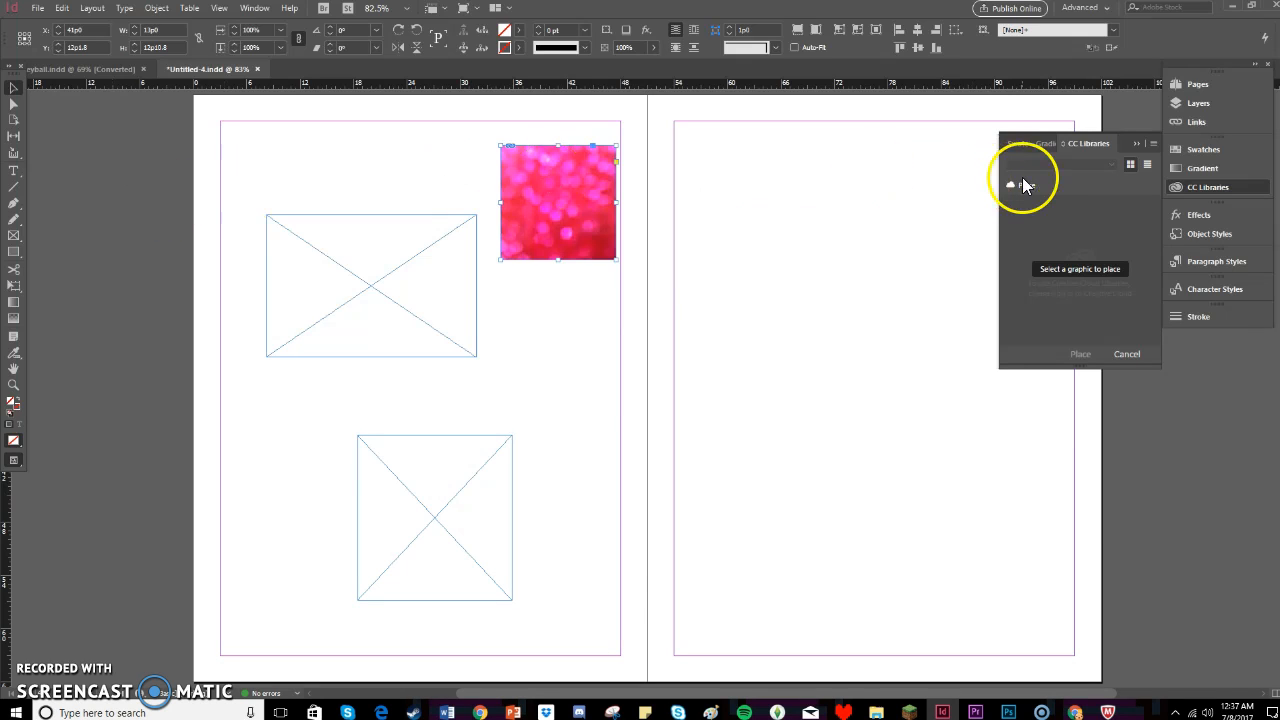
{"action": "left_click", "coordinate": [1066, 143]}
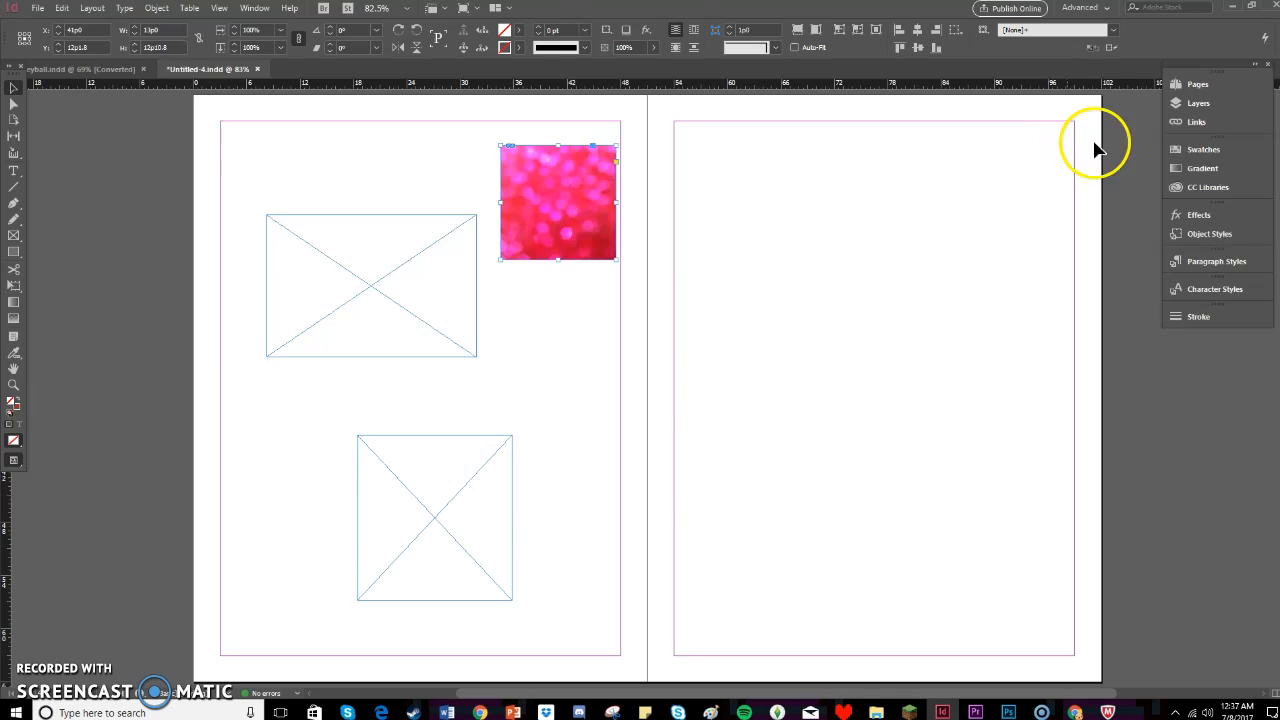
{"action": "left_click", "coordinate": [1203, 187]}
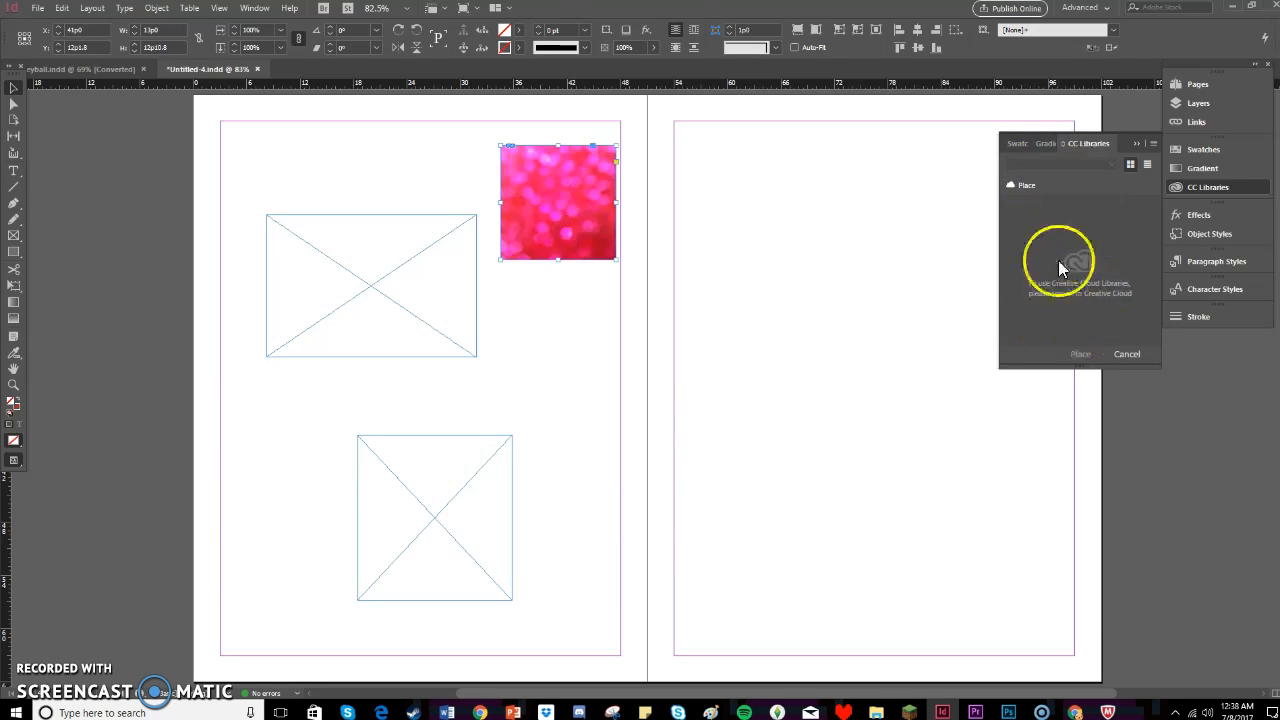
{"action": "left_click", "coordinate": [1135, 145]}
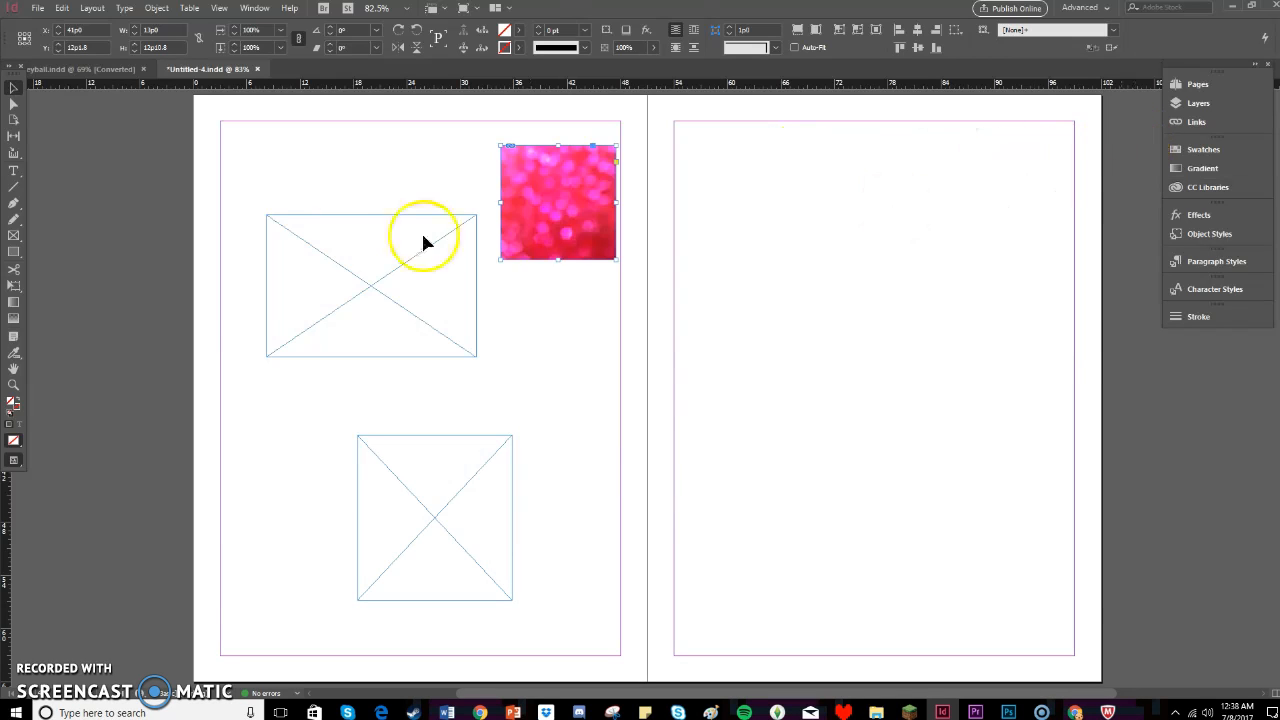
{"action": "left_click", "coordinate": [426, 157]}
{"action": "left_click", "coordinate": [530, 148]}
{"action": "left_click", "coordinate": [382, 152]}
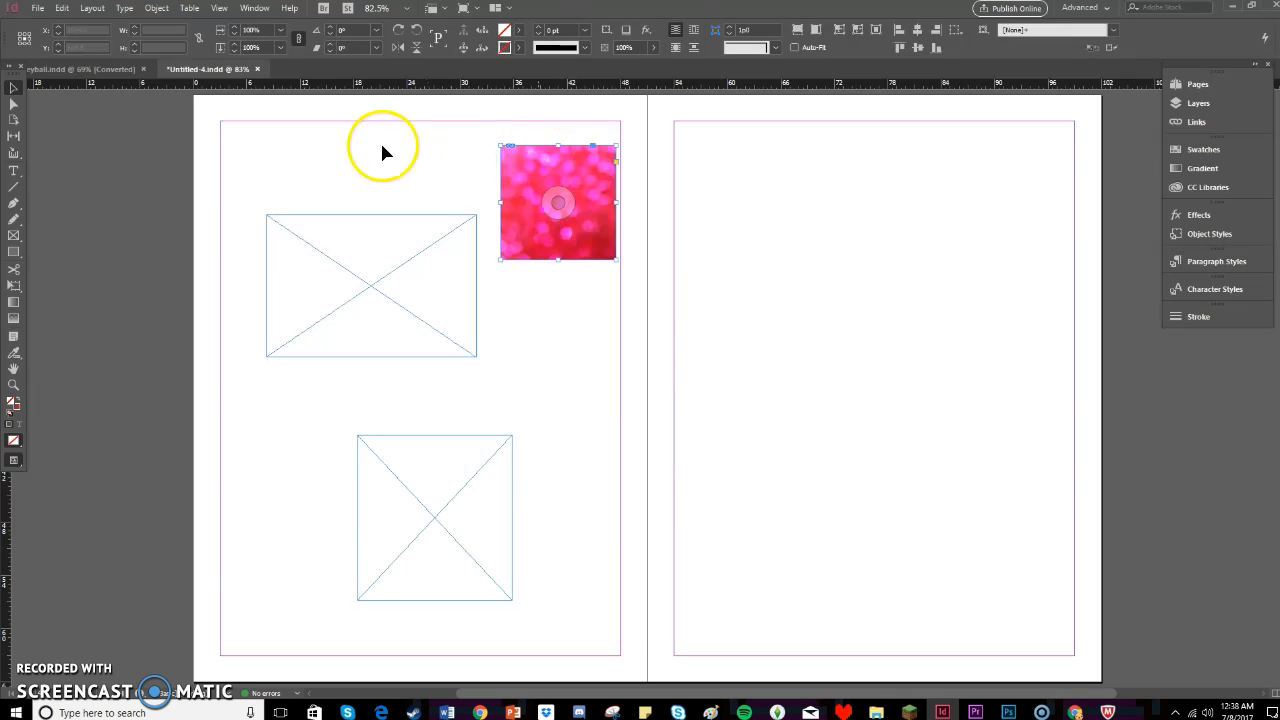
{"action": "left_click", "coordinate": [522, 163]}
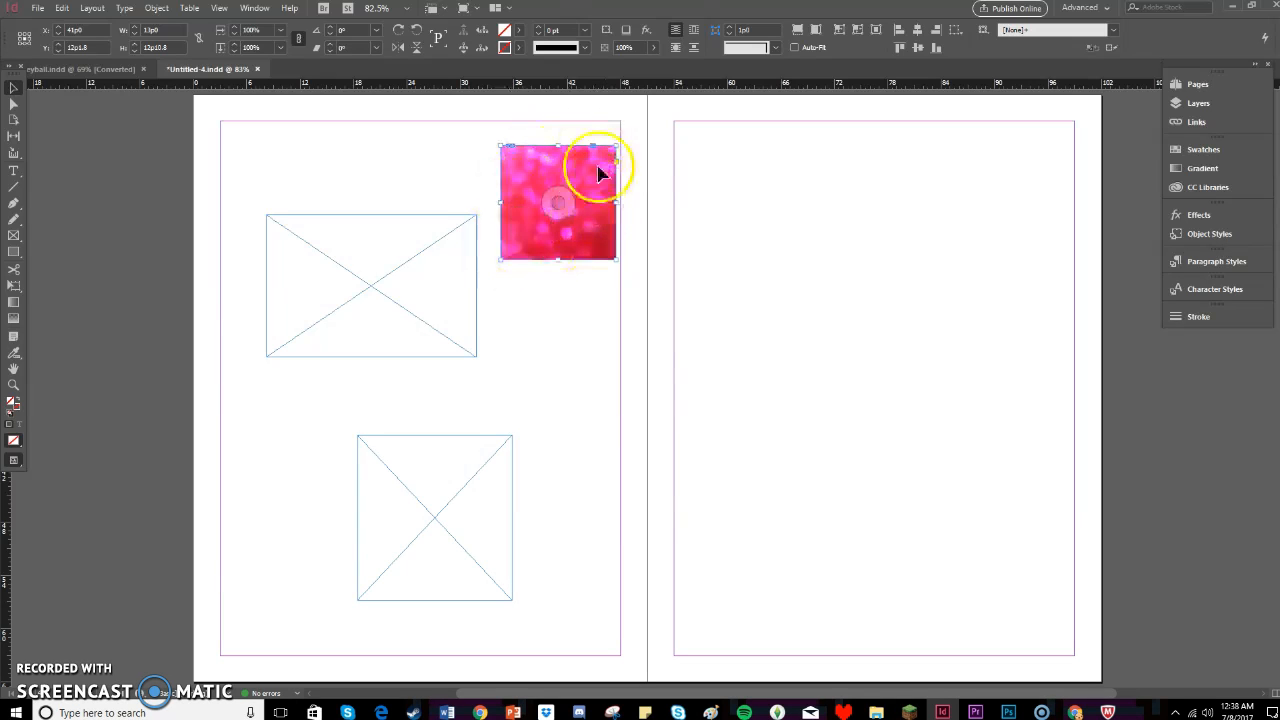
{"action": "left_click", "coordinate": [433, 197]}
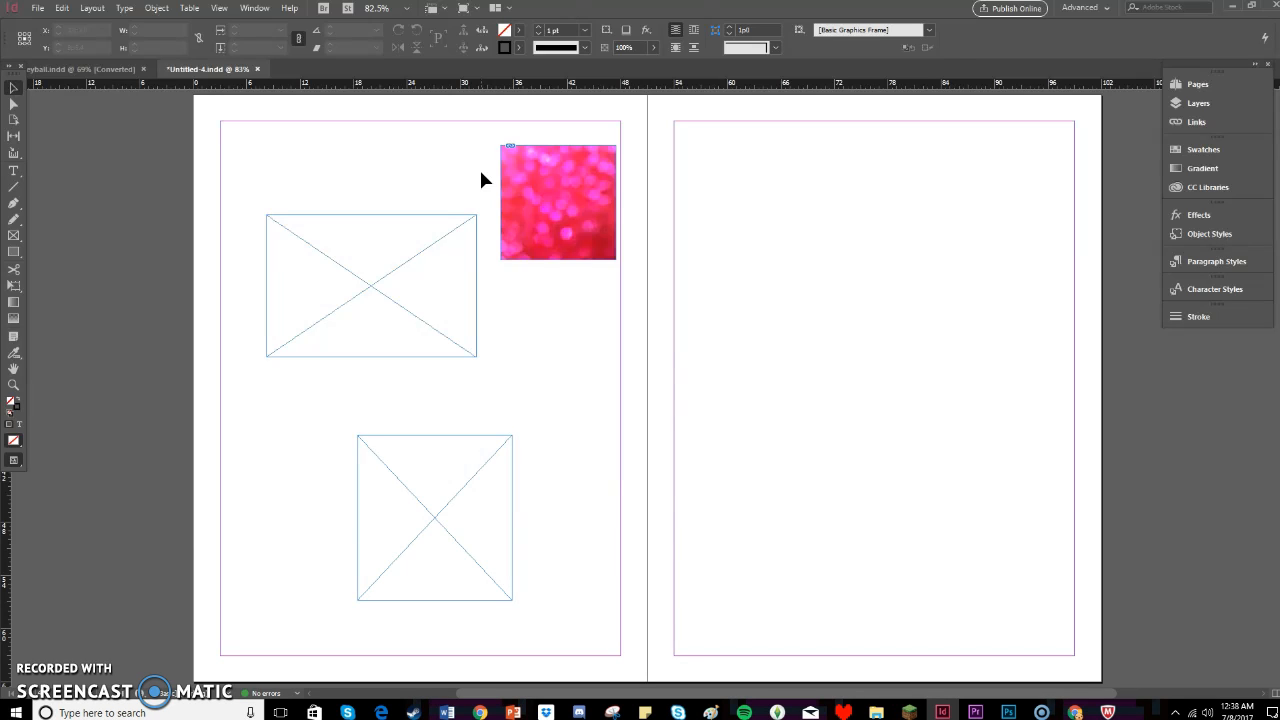
{"action": "left_click", "coordinate": [563, 189]}
{"action": "left_click", "coordinate": [520, 172]}
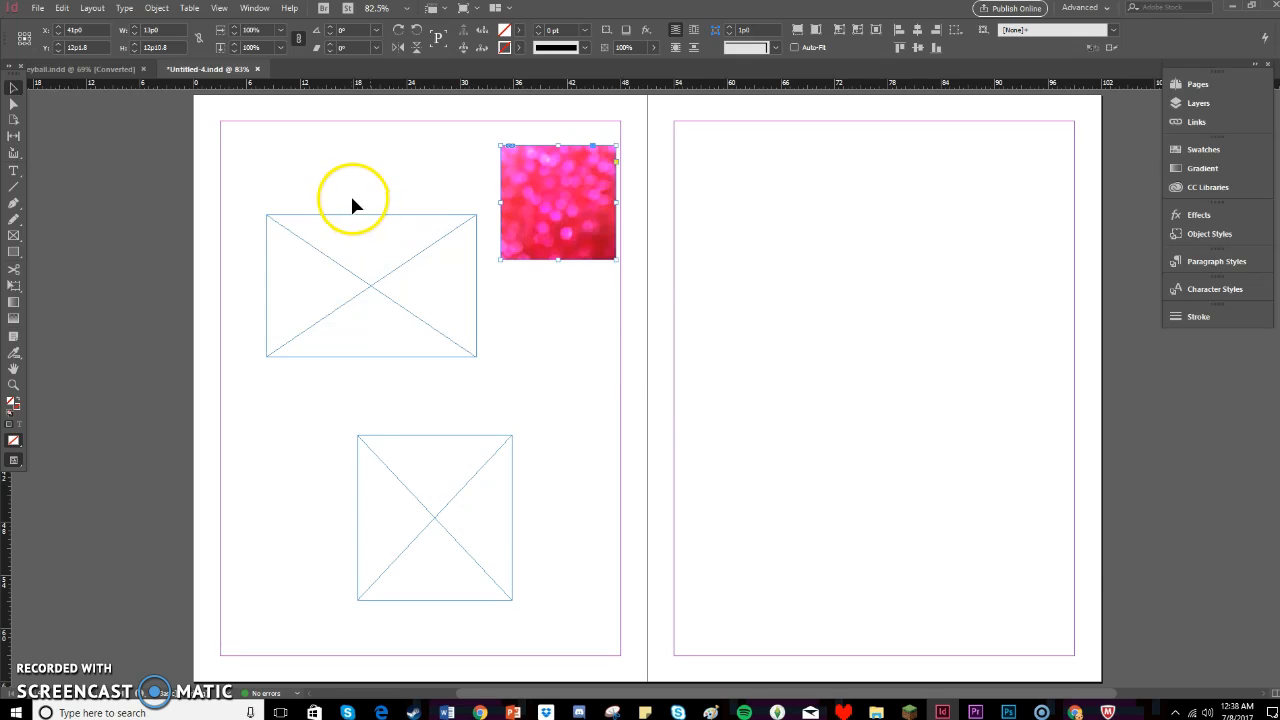
Place my_little_pony_base__12__derp__by_drugzrbad-d5gytkb.png from the Desktop folder into the wide frame on the left page.
{"action": "left_click", "coordinate": [37, 8]}
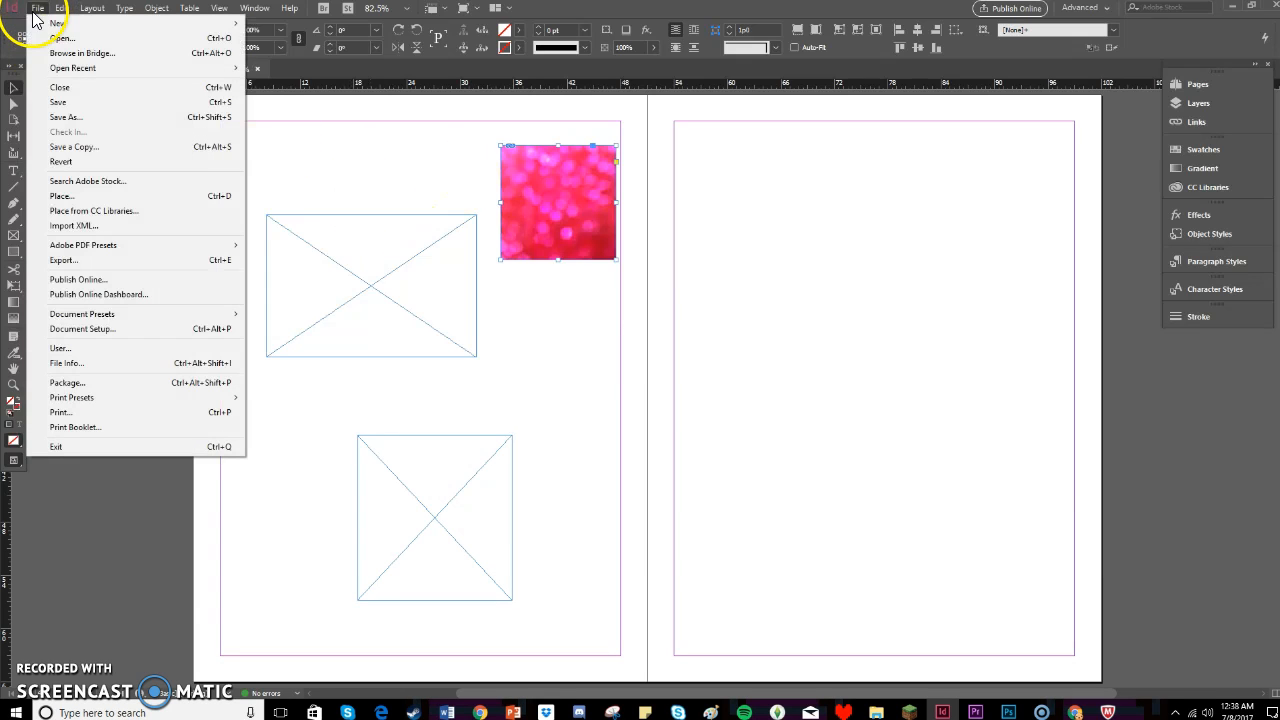
{"action": "left_click", "coordinate": [423, 272]}
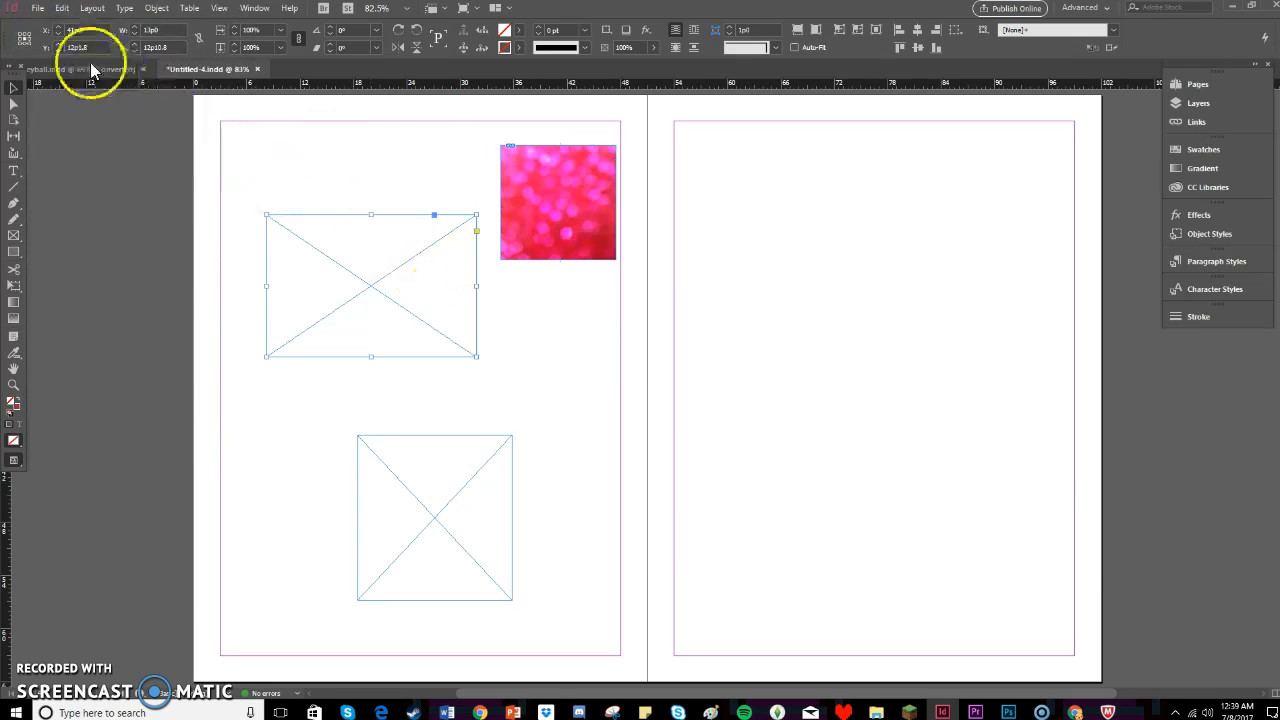
{"action": "left_click", "coordinate": [37, 8]}
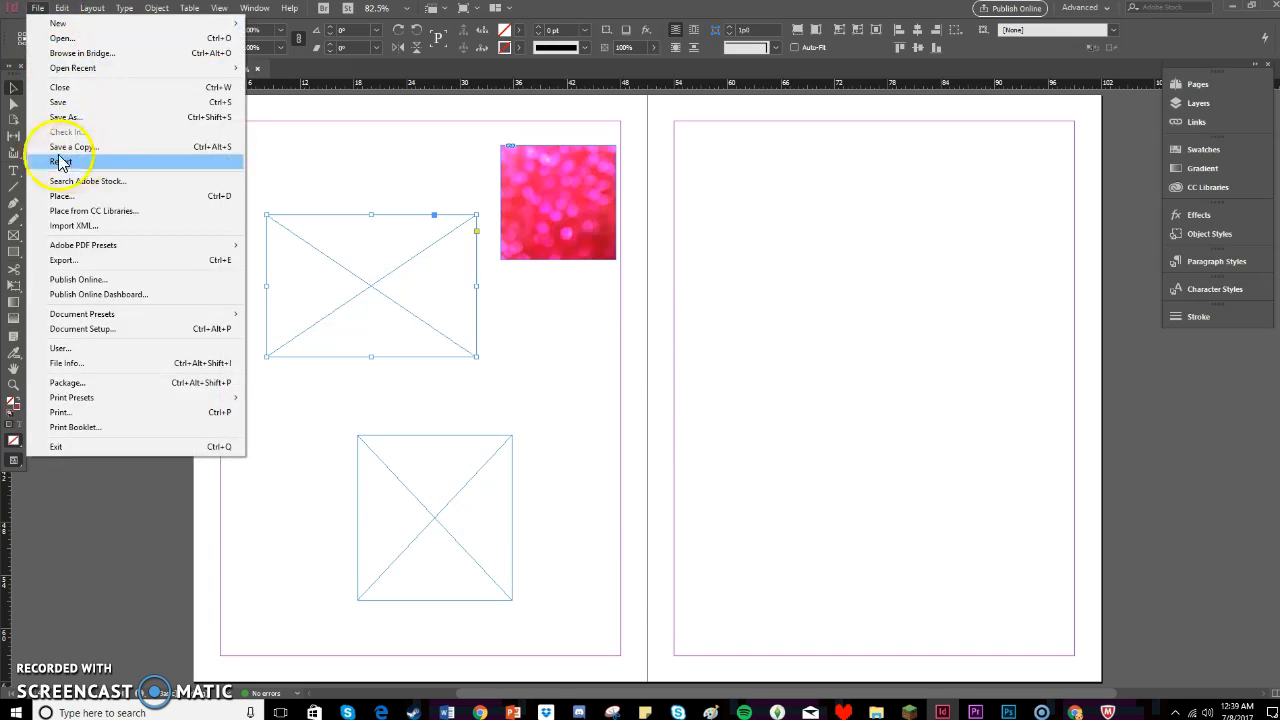
{"action": "left_click", "coordinate": [140, 196]}
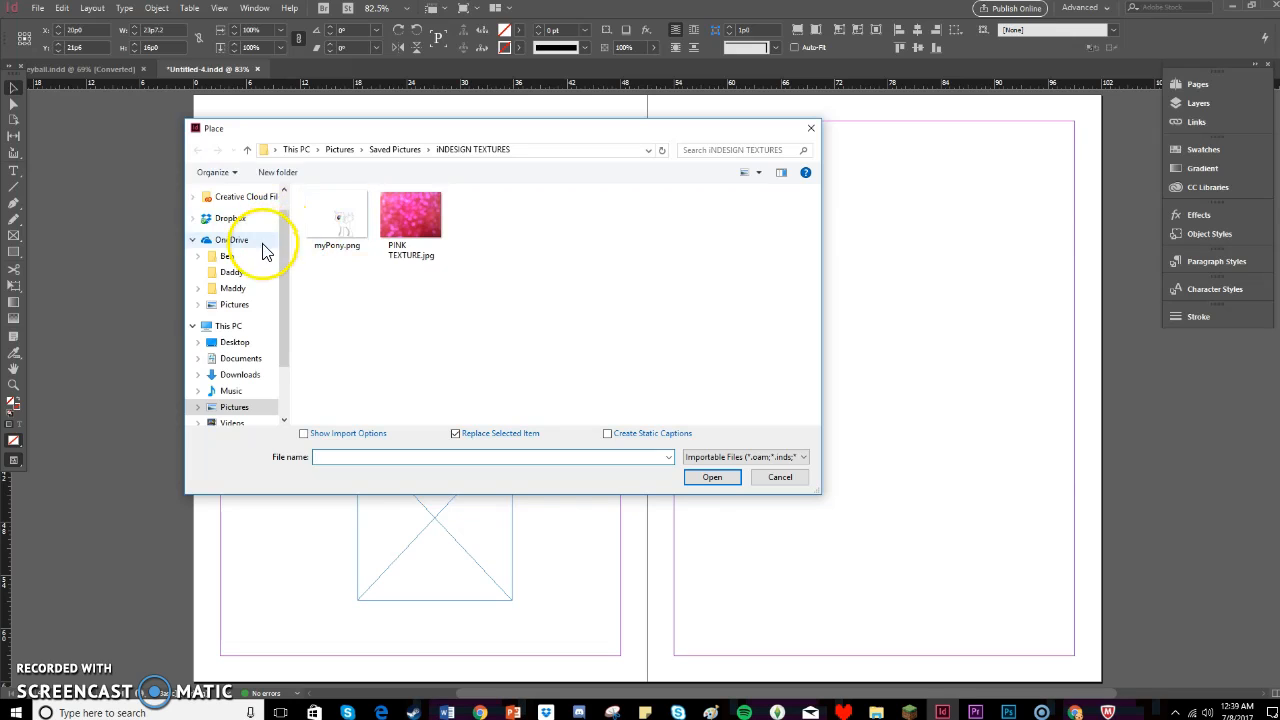
{"action": "left_click", "coordinate": [253, 345]}
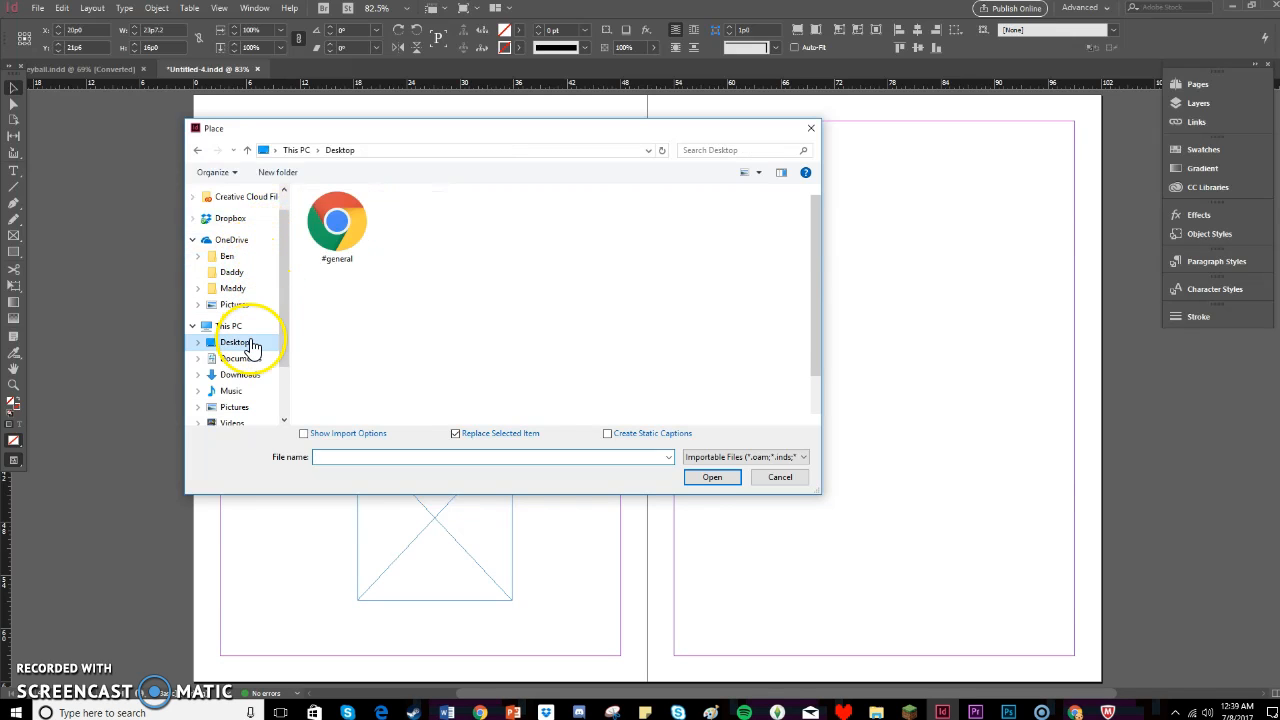
{"action": "scroll", "coordinate": [817, 224], "scroll_direction": "down", "scroll_amount": 1}
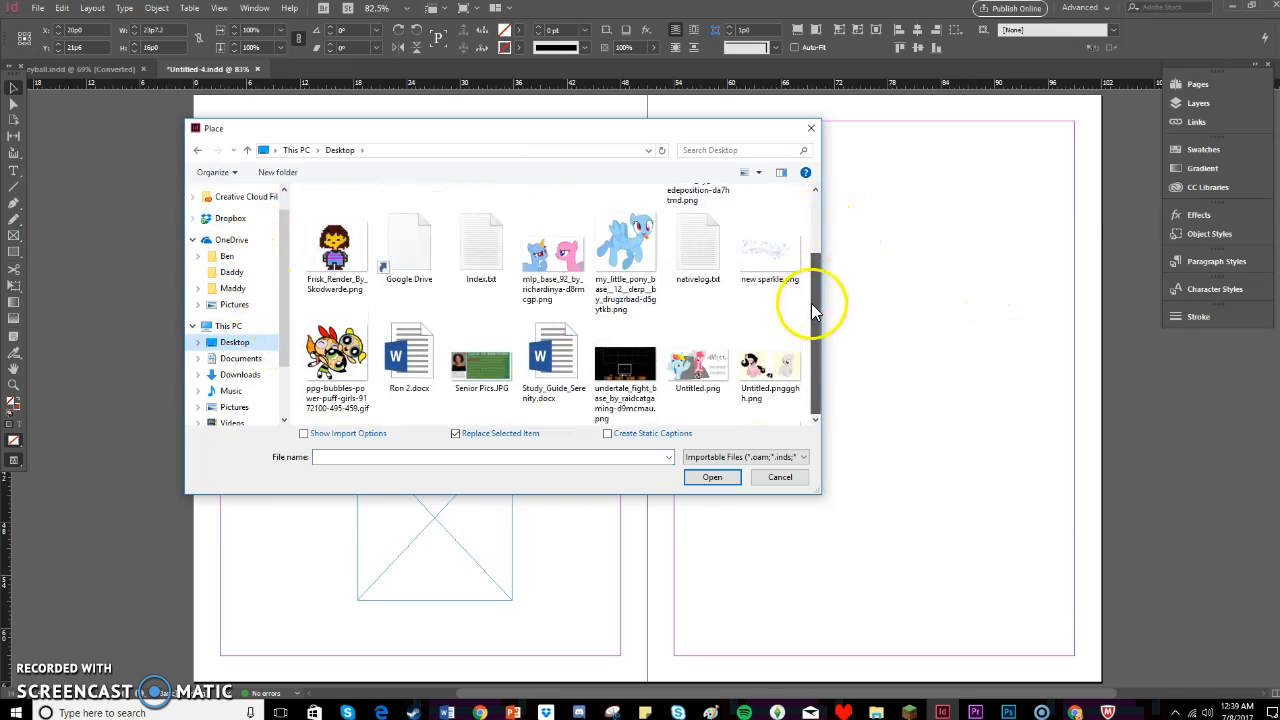
{"action": "left_click", "coordinate": [622, 240]}
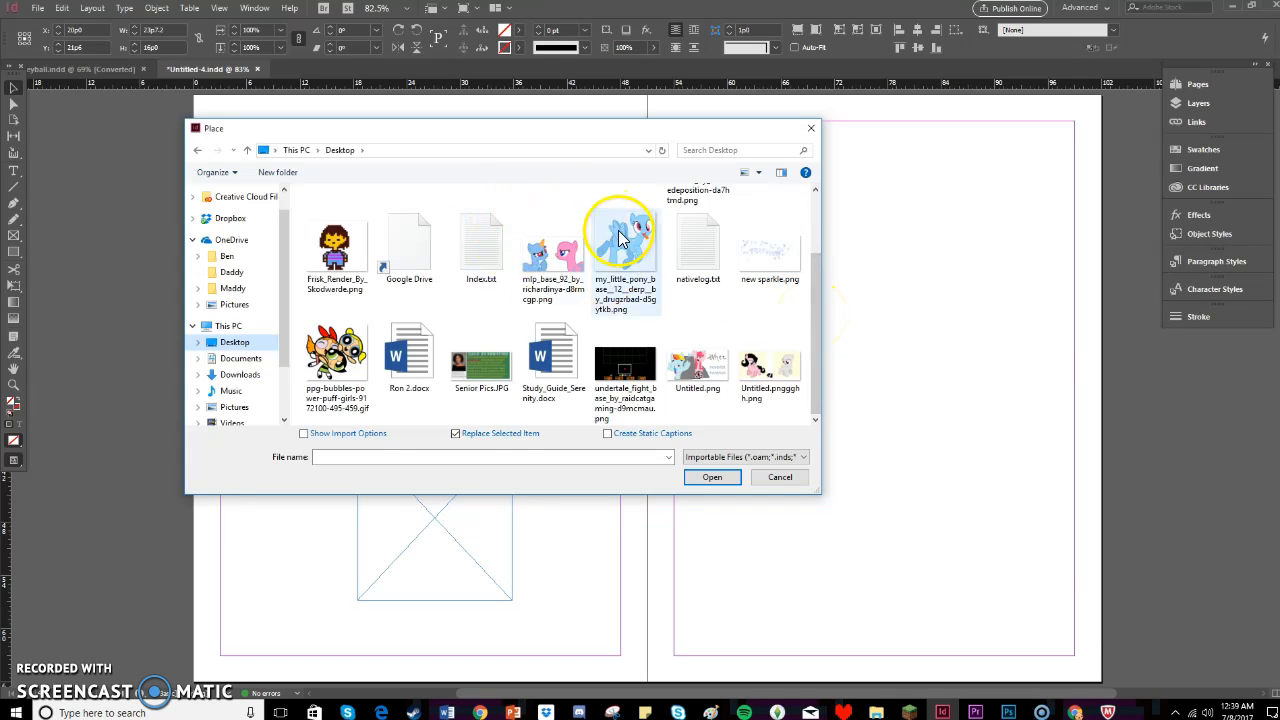
{"action": "left_click", "coordinate": [711, 477]}
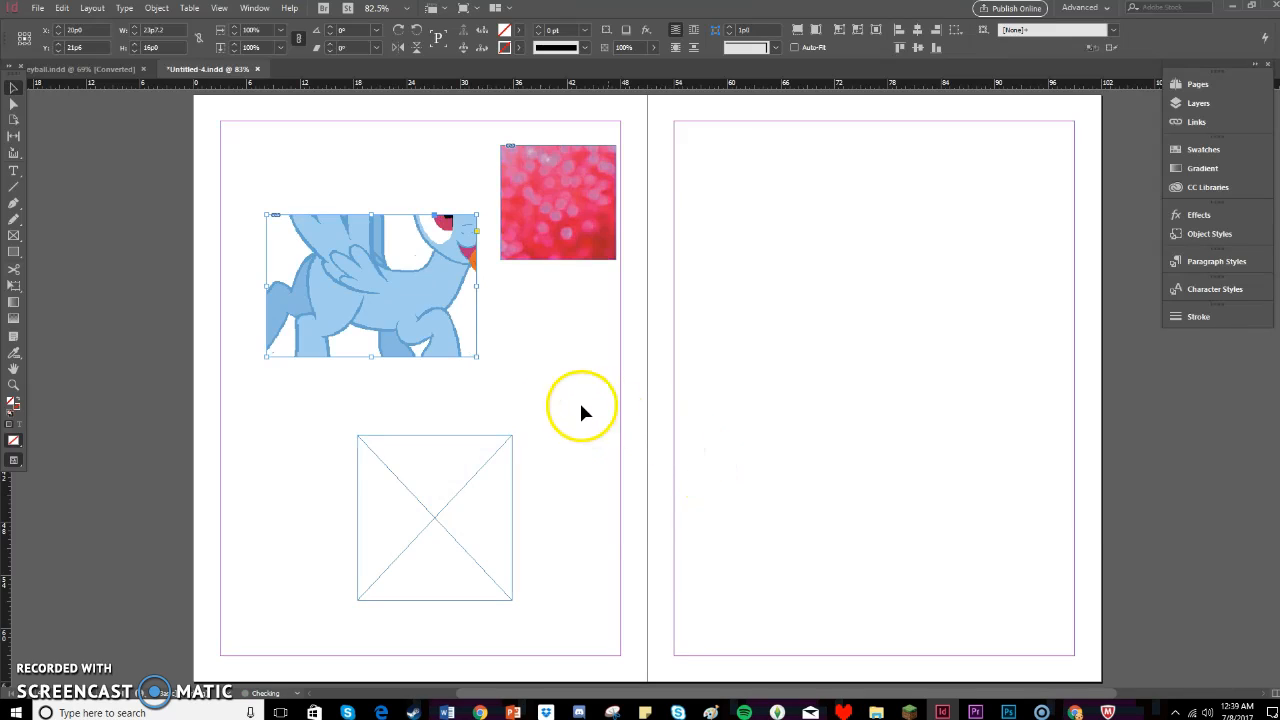
Fit the pony image proportionally inside its frame and deselect it.
{"action": "right_click", "coordinate": [392, 229]}
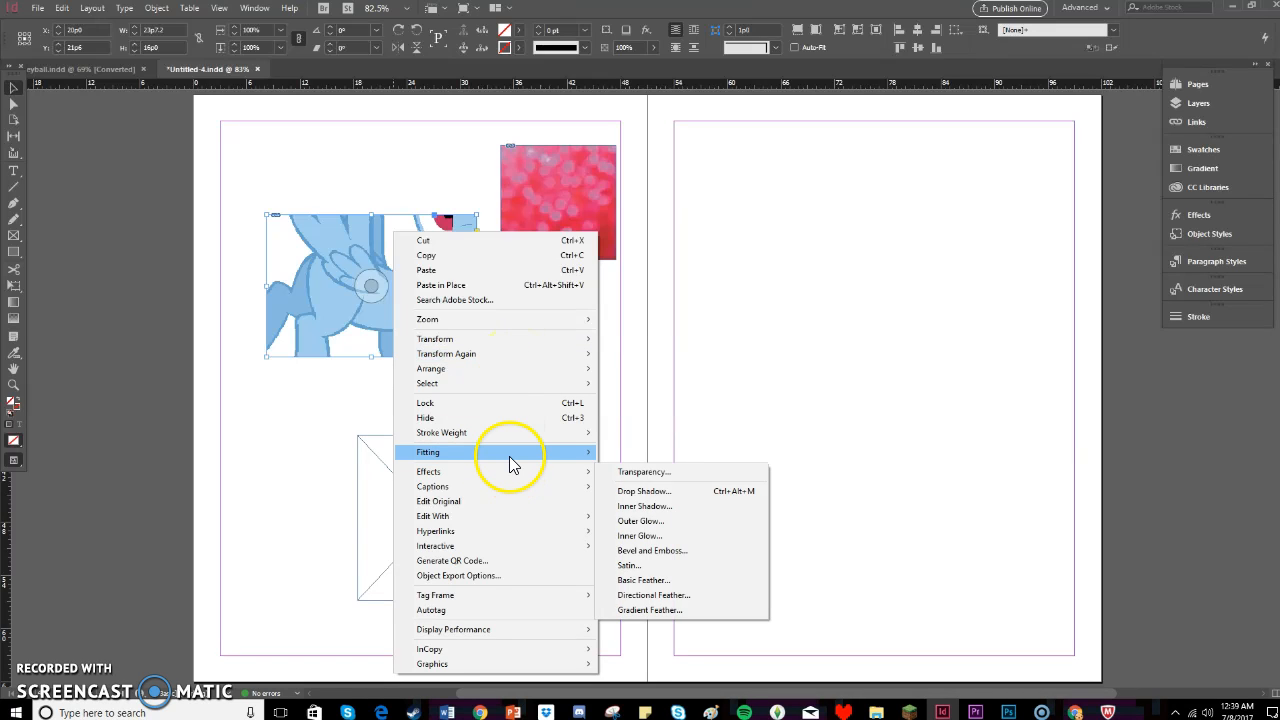
{"action": "mouse_move", "coordinate": [509, 457]}
{"action": "left_click", "coordinate": [614, 467]}
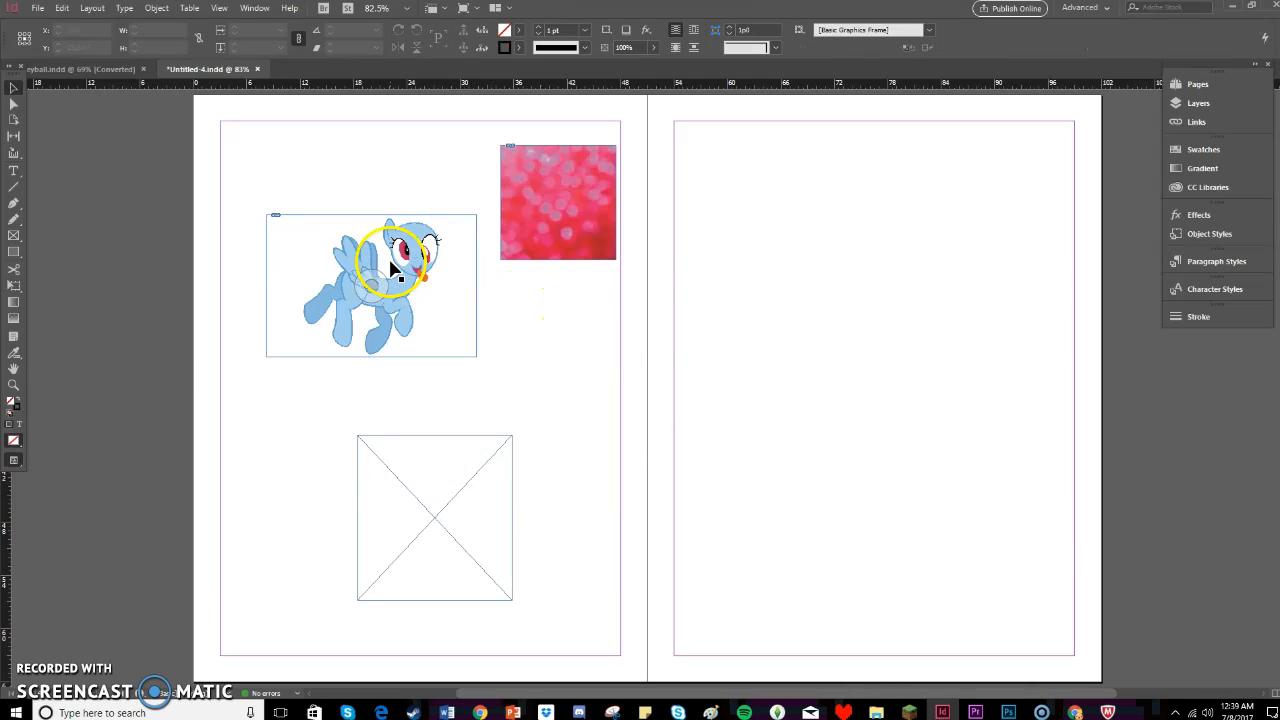
{"action": "left_click", "coordinate": [530, 405]}
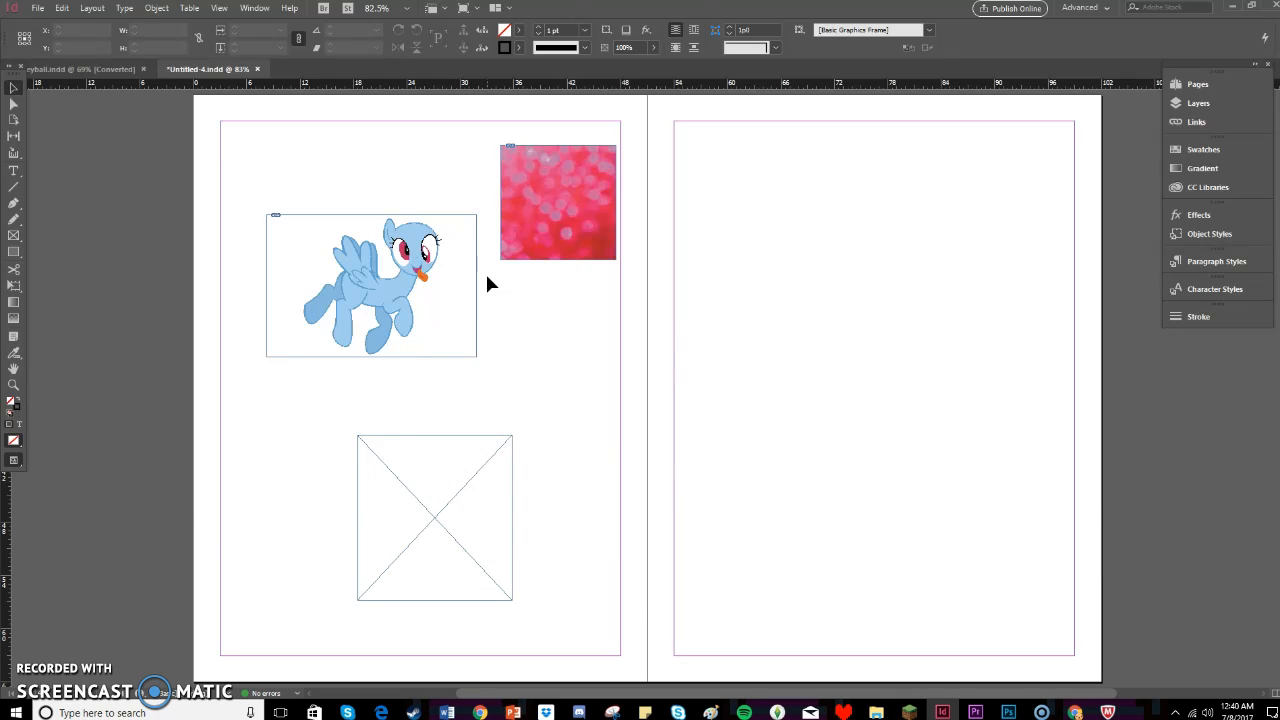
{"action": "left_click", "coordinate": [578, 300]}
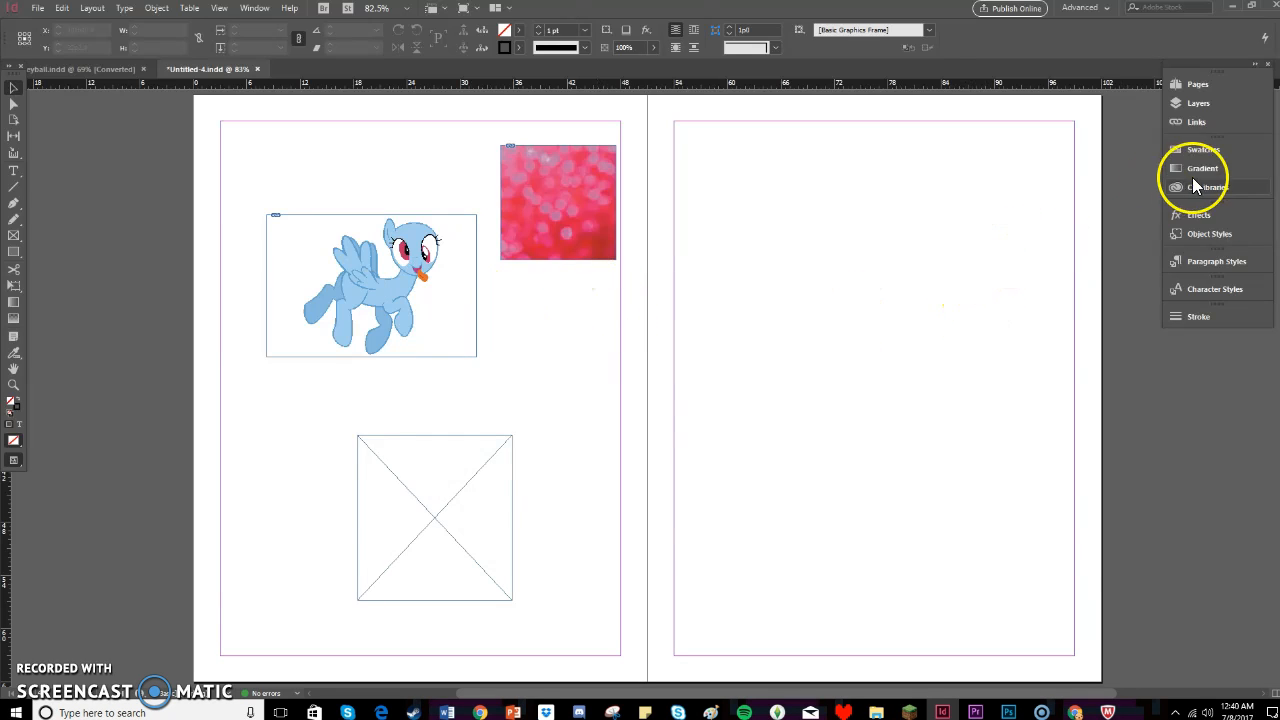
Examine the document's linked images, go to the pony image through its link, and view its link information.
{"action": "left_click", "coordinate": [1200, 121]}
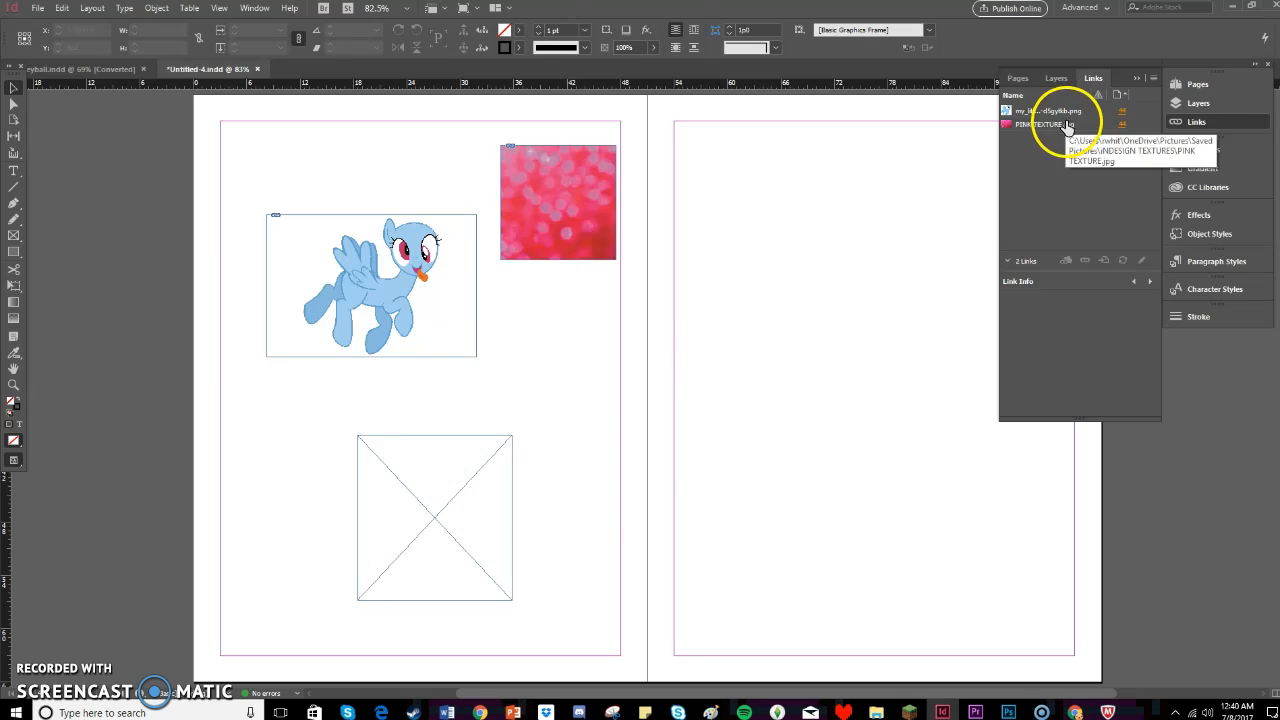
{"action": "left_click", "coordinate": [1122, 111]}
{"action": "double_click", "coordinate": [1054, 112]}
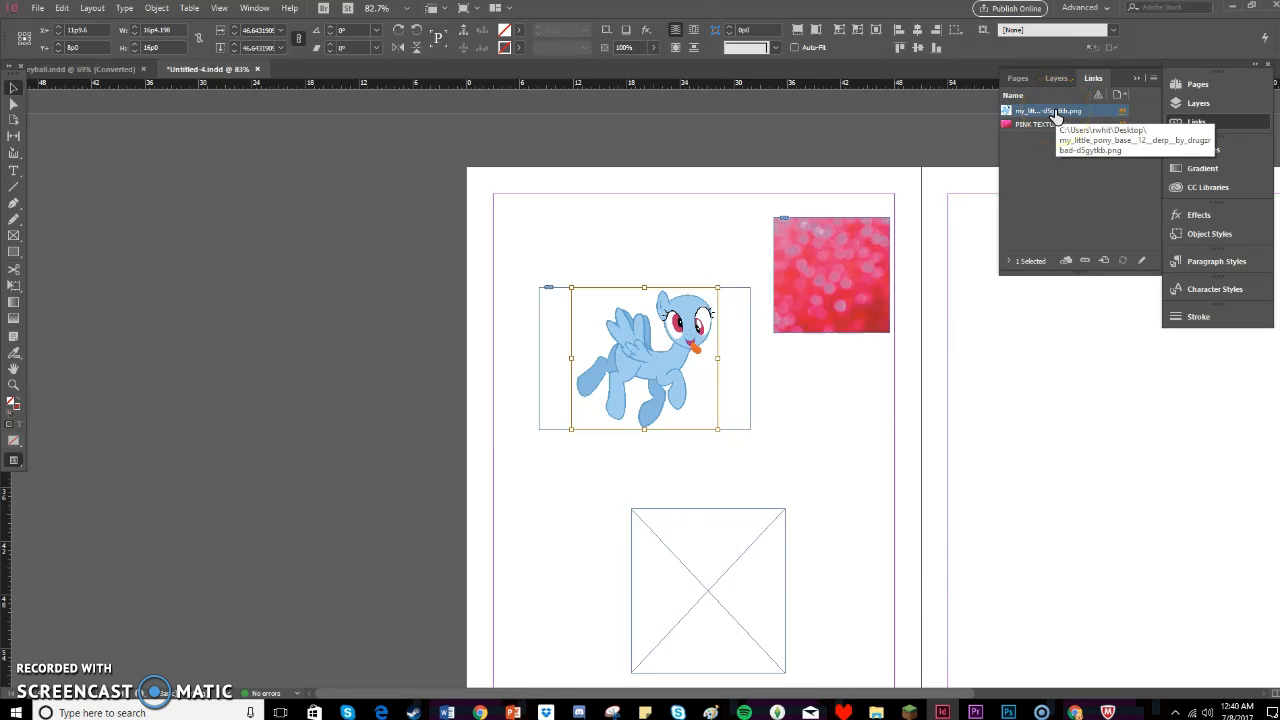
{"action": "double_click", "coordinate": [1054, 112]}
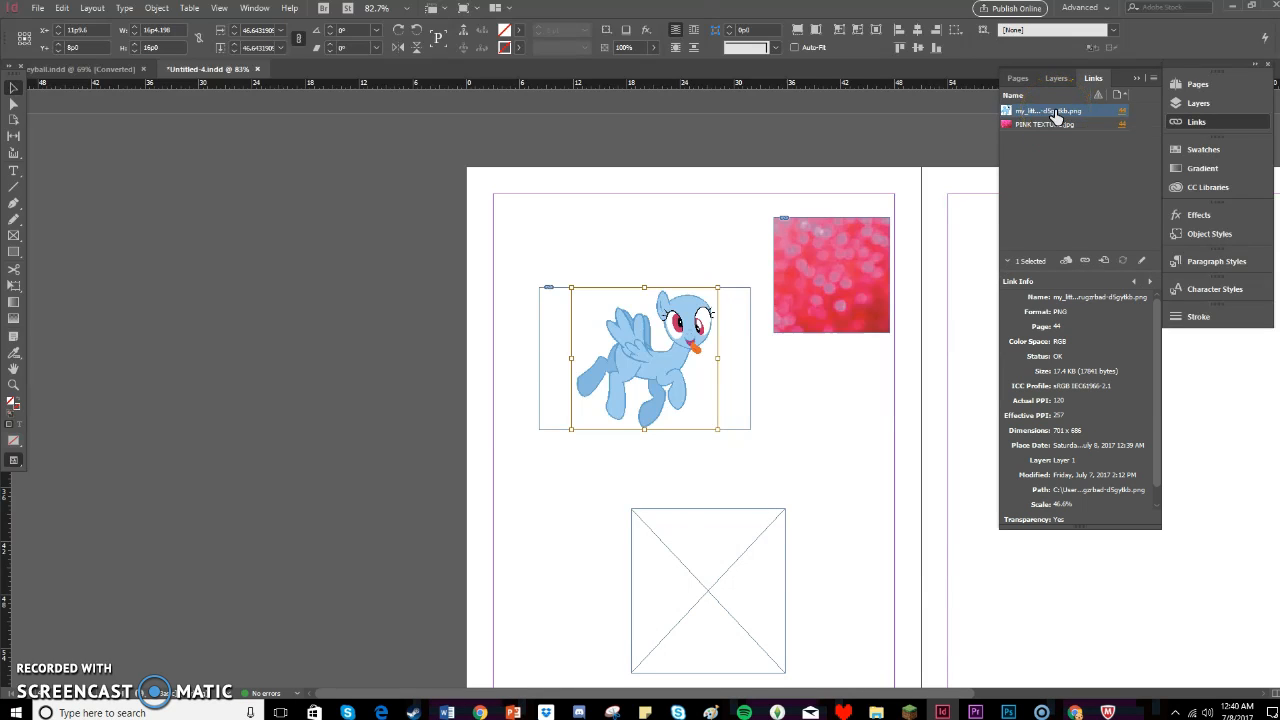
{"action": "left_click", "coordinate": [1136, 78]}
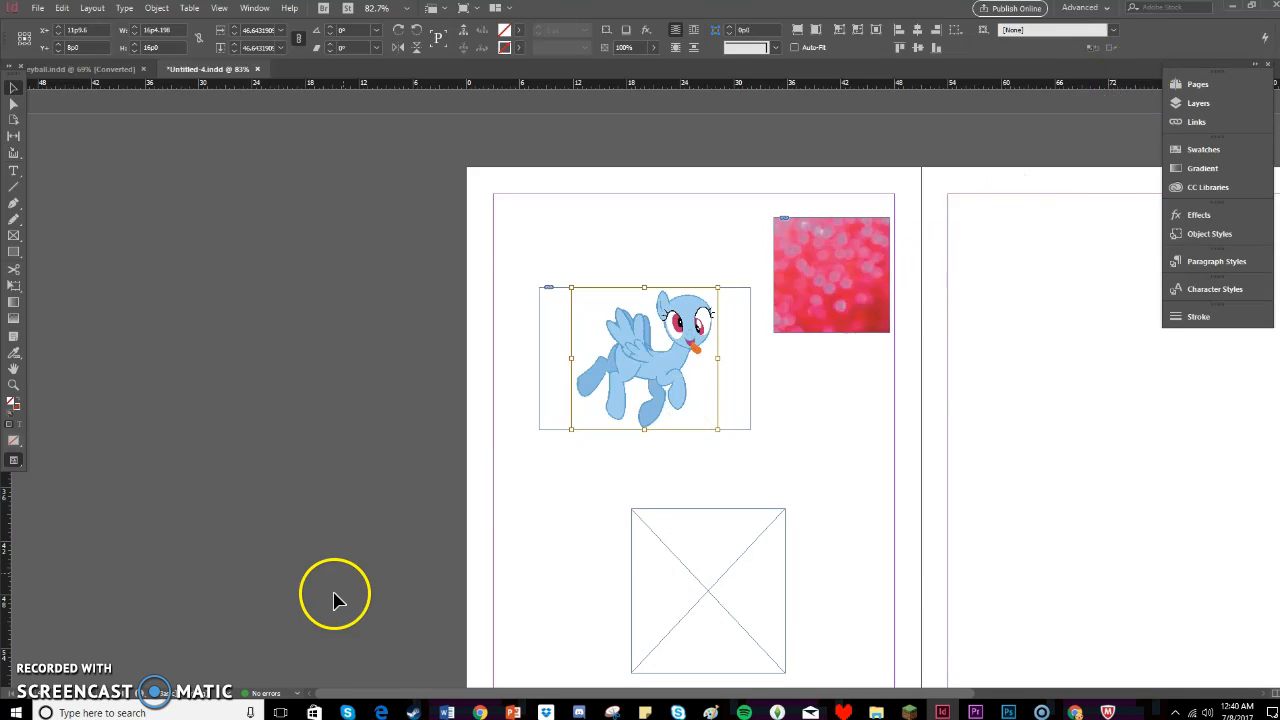
View the document's preflight options, close them without changes, and bring the whole spread back into view.
{"action": "left_click", "coordinate": [272, 694]}
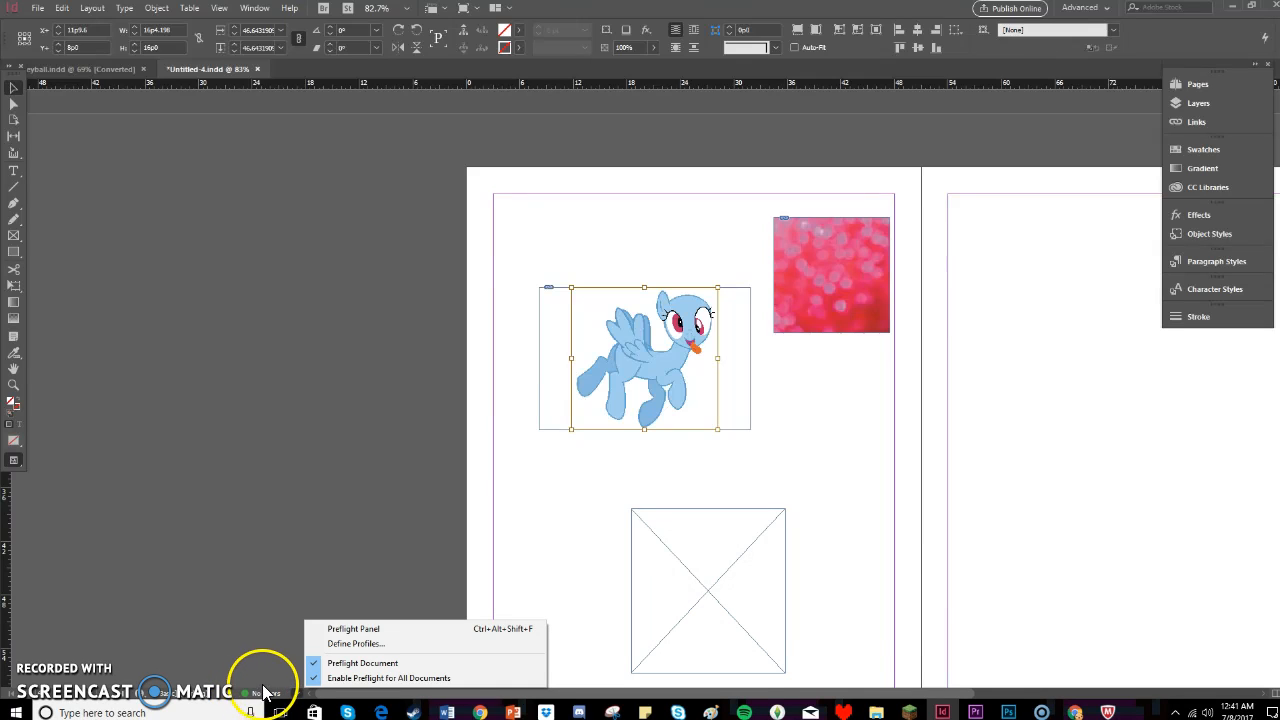
{"action": "left_click", "coordinate": [264, 653]}
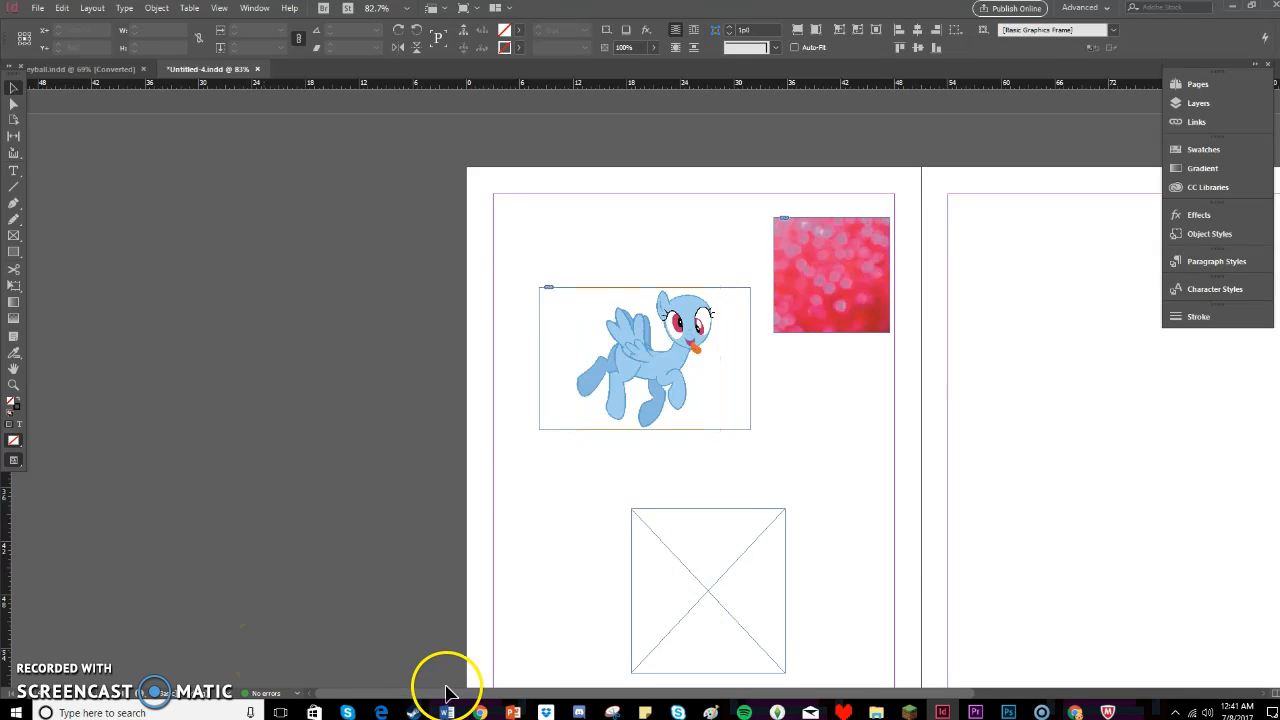
{"action": "left_click_drag", "start_coordinate": [431, 694], "coordinate": [560, 697]}
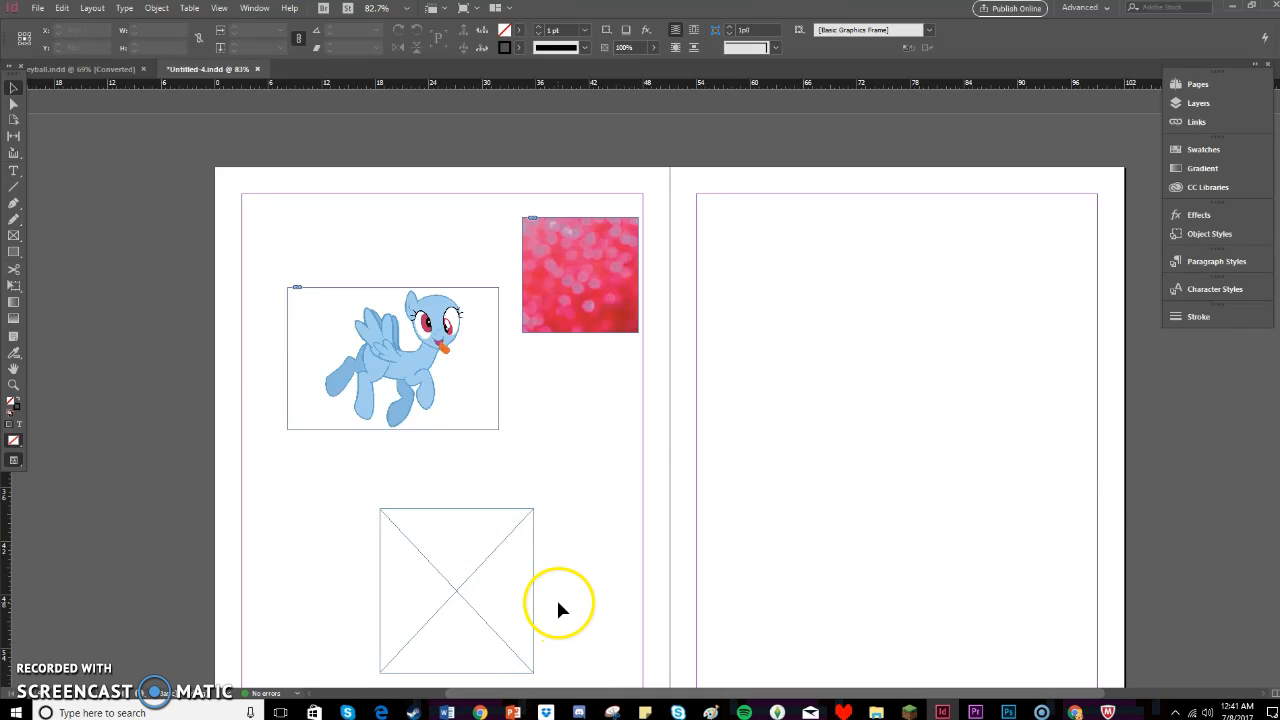
{"action": "scroll", "coordinate": [558, 608], "scroll_direction": "down", "scroll_amount": 1}
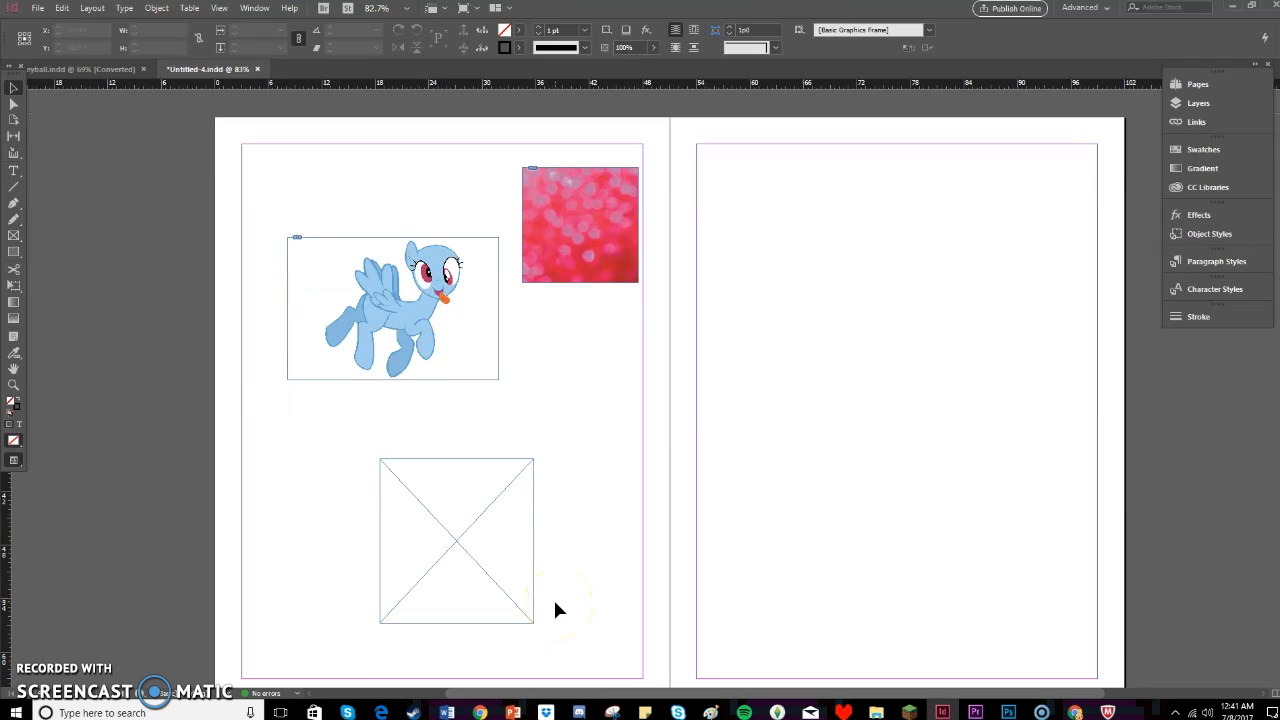
{"action": "scroll", "coordinate": [558, 610], "scroll_direction": "down", "scroll_amount": 1}
{"action": "scroll", "coordinate": [558, 610], "scroll_direction": "up", "scroll_amount": 1}
{"action": "left_click", "coordinate": [506, 567]}
{"action": "left_click", "coordinate": [535, 208]}
{"action": "left_click", "coordinate": [554, 194]}
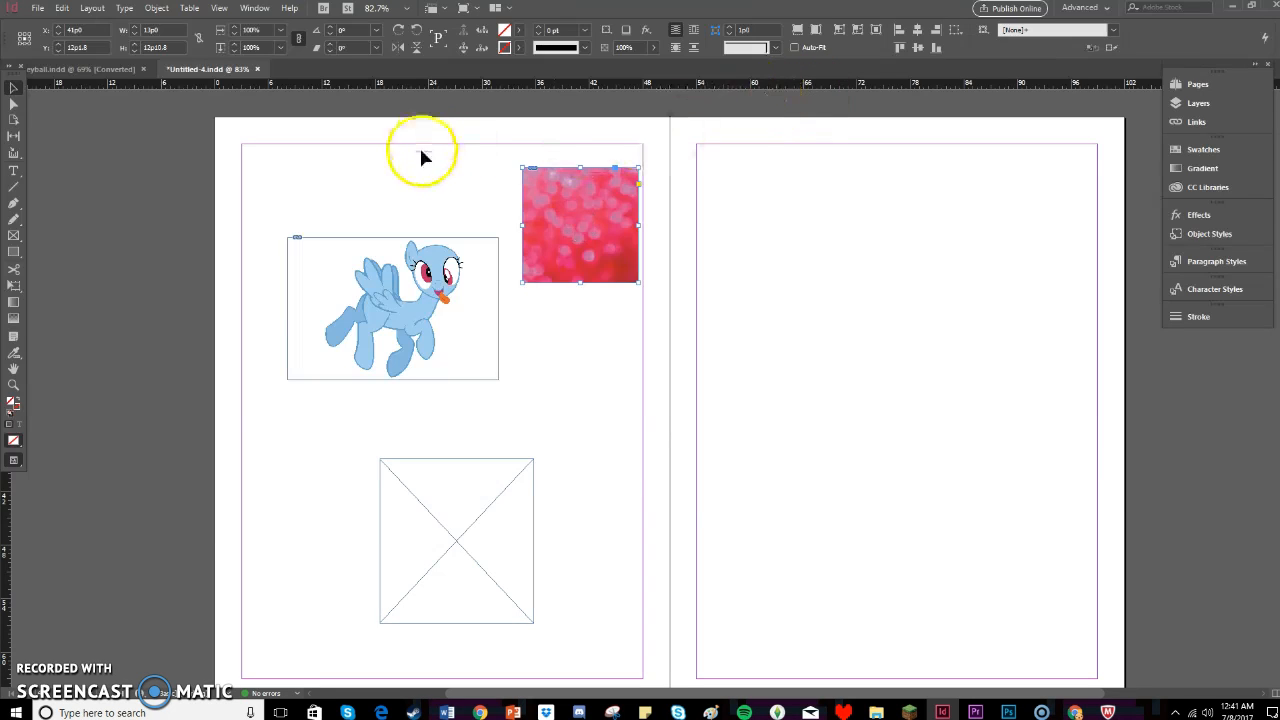
{"action": "left_click", "coordinate": [409, 174]}
{"action": "left_click", "coordinate": [37, 8]}
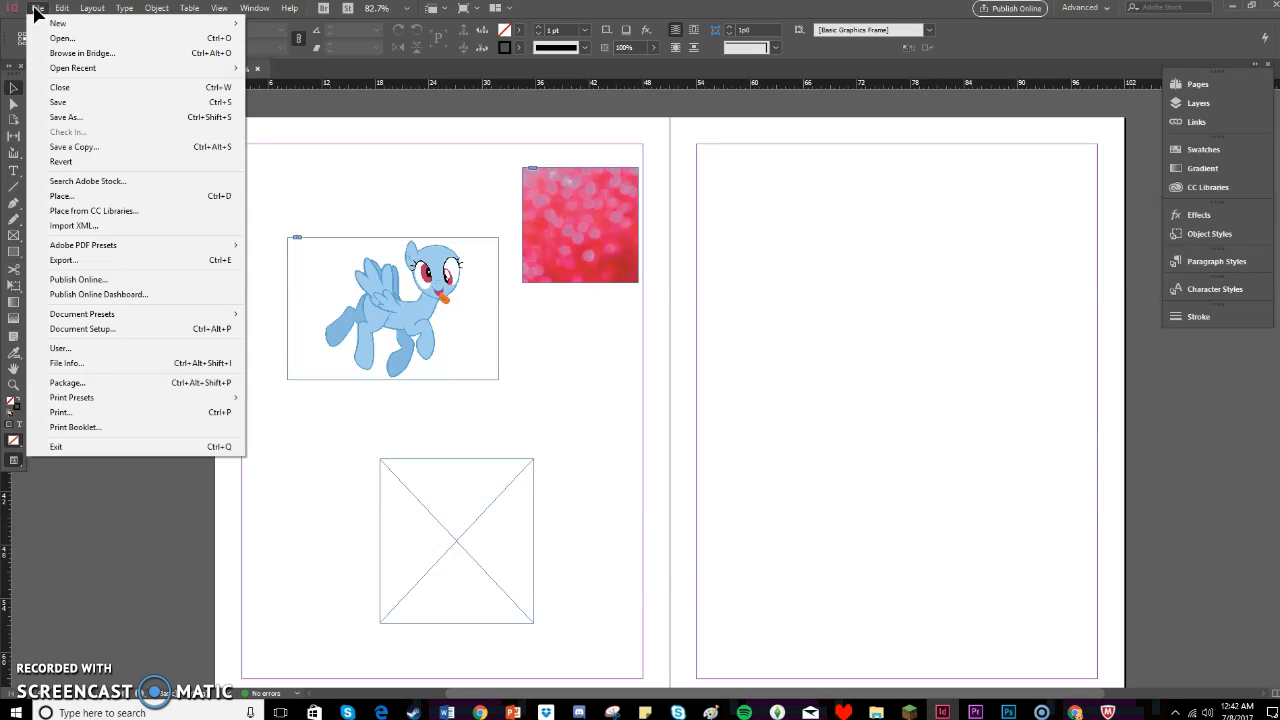
{"action": "left_click", "coordinate": [474, 180]}
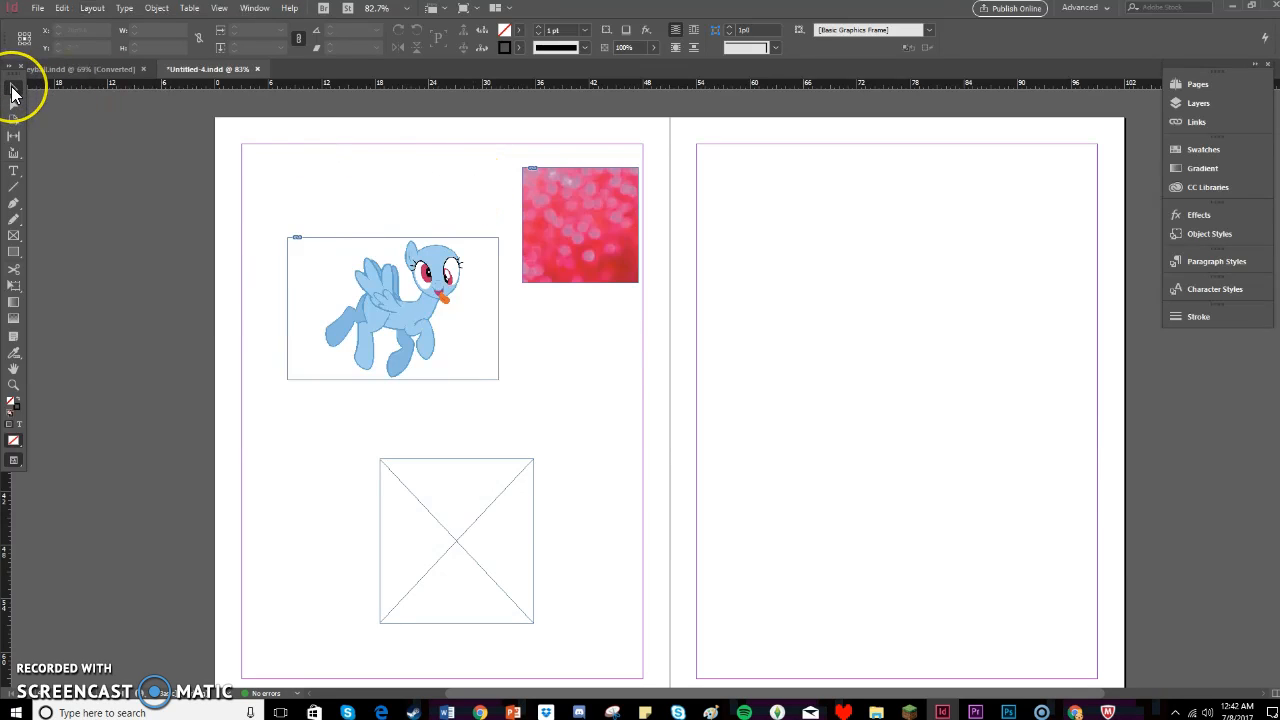
{"action": "left_click", "coordinate": [14, 236]}
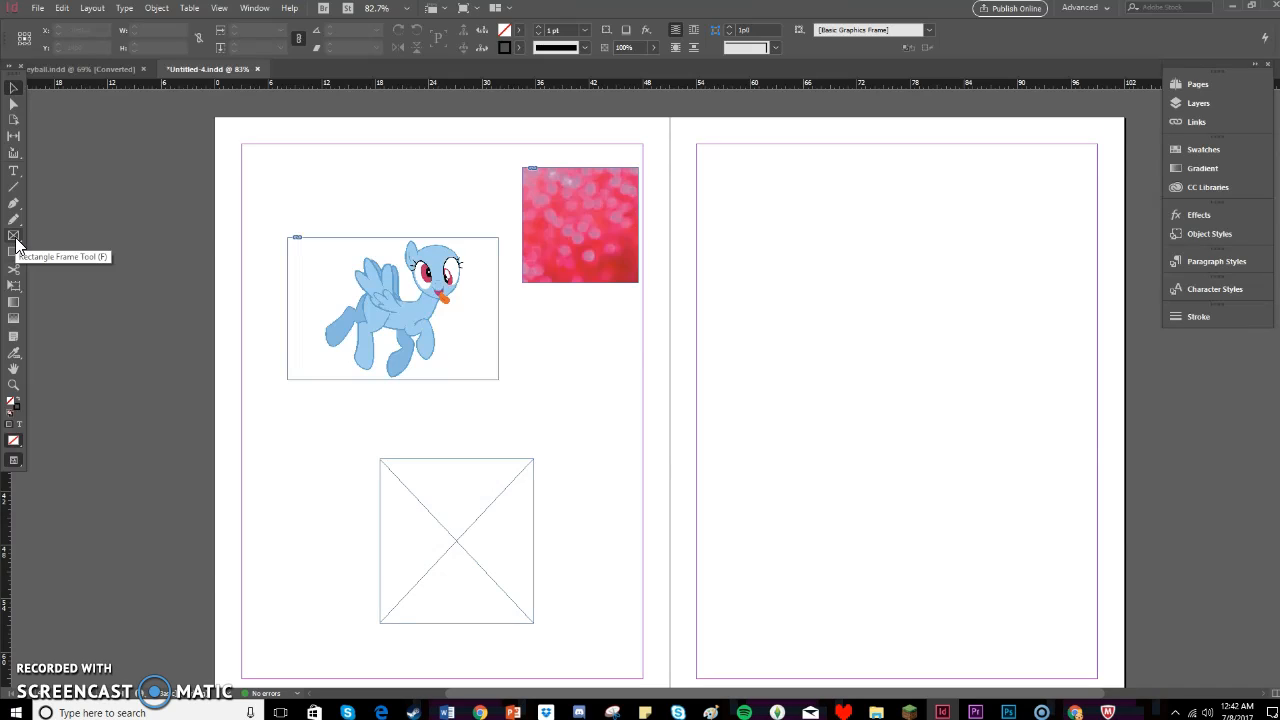
{"action": "left_click", "coordinate": [13, 90]}
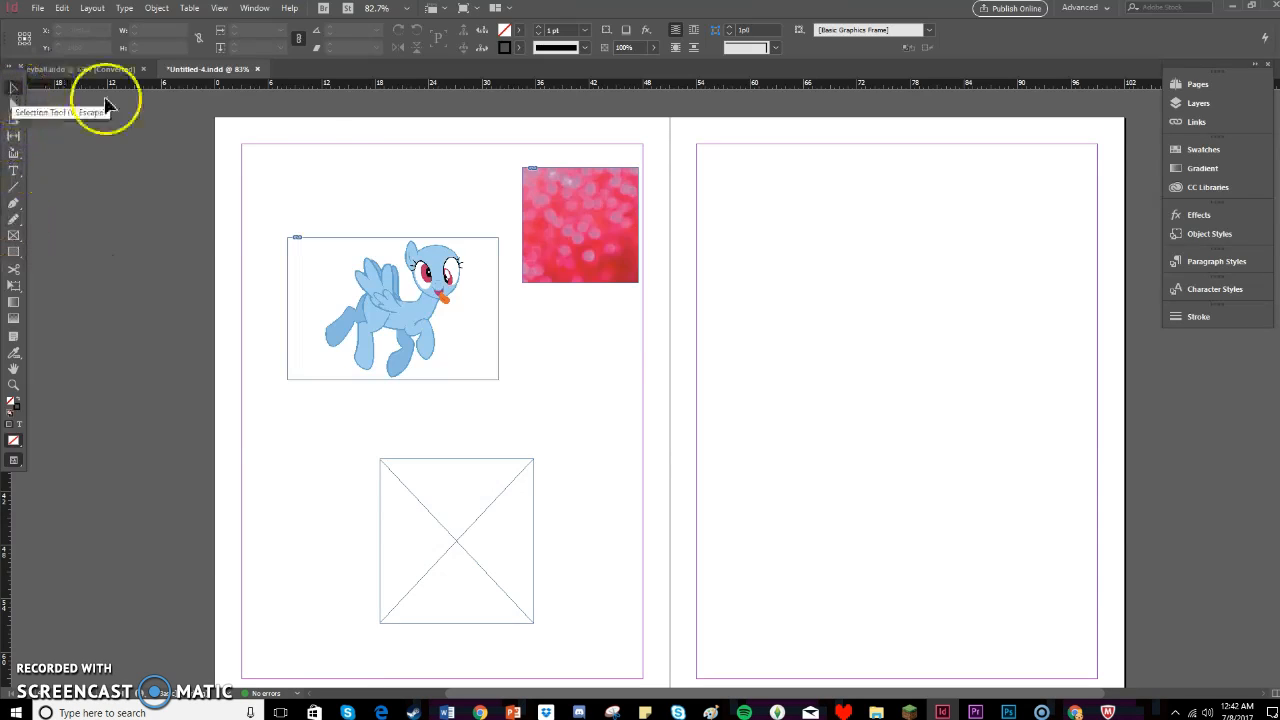
{"action": "left_click", "coordinate": [514, 512]}
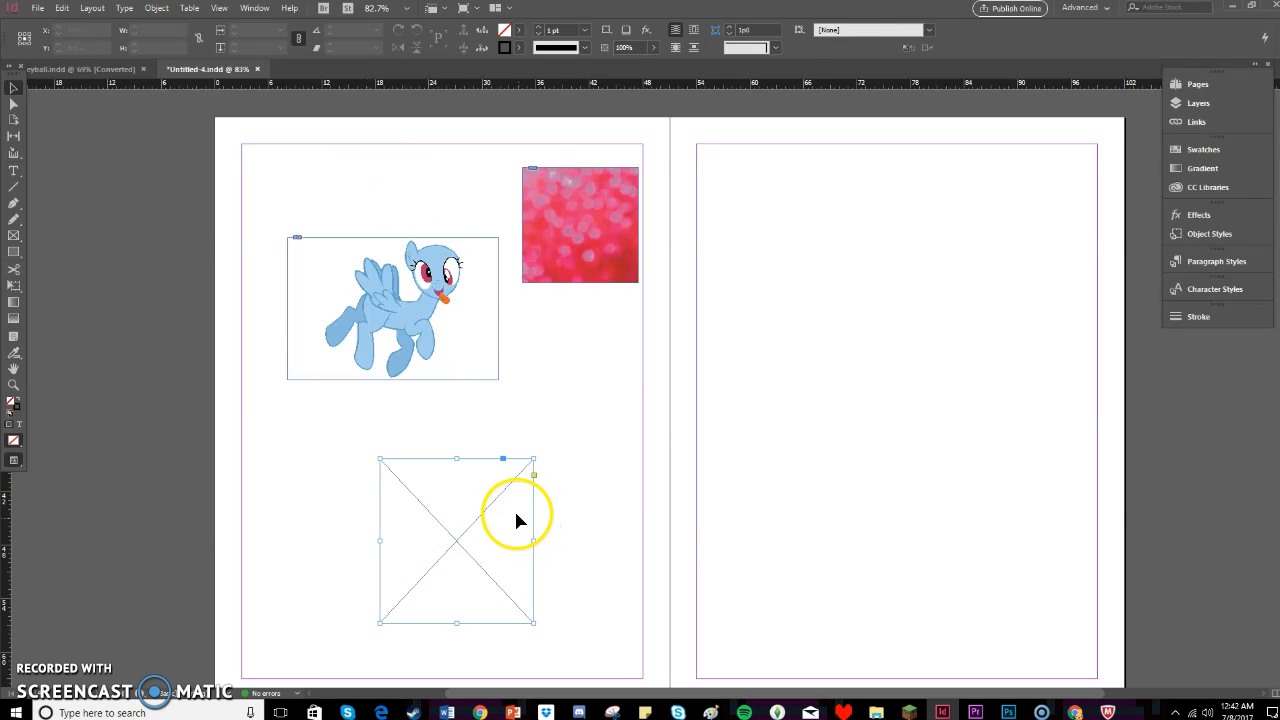
{"action": "left_click", "coordinate": [465, 369]}
{"action": "left_click", "coordinate": [560, 246]}
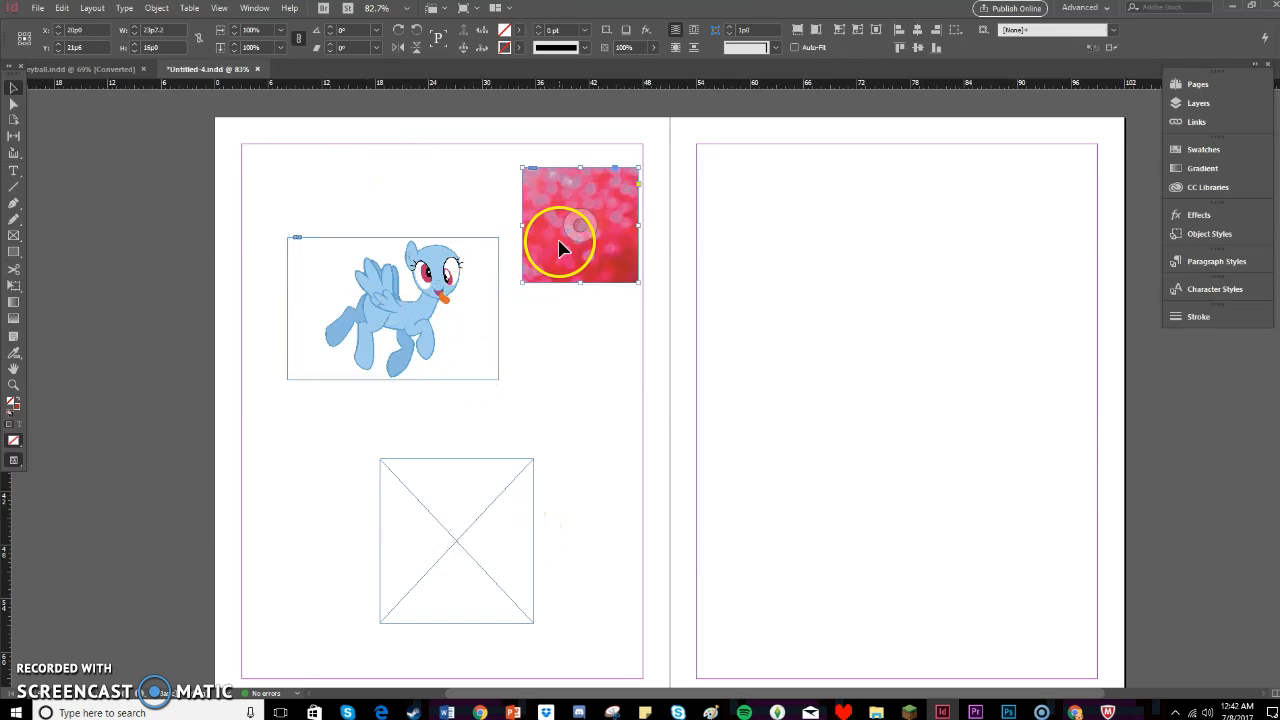
{"action": "left_click", "coordinate": [476, 260]}
{"action": "left_click", "coordinate": [370, 183]}
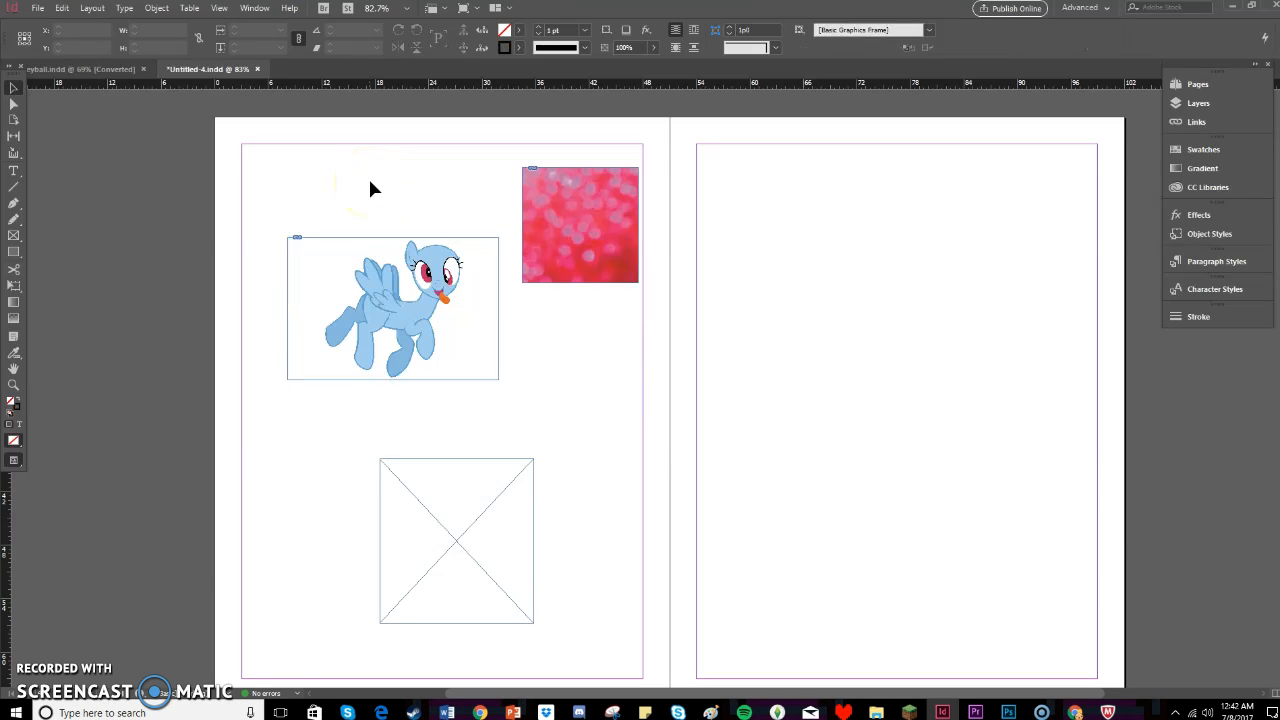
{"action": "left_click", "coordinate": [376, 192]}
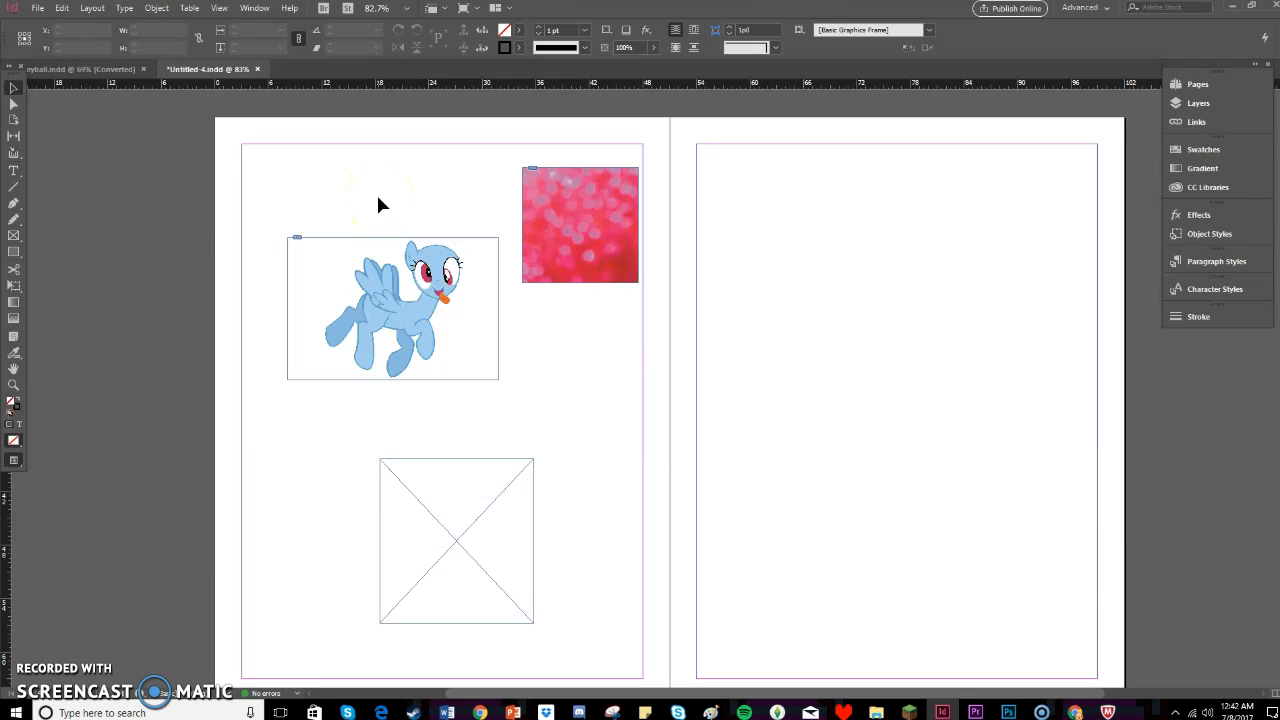